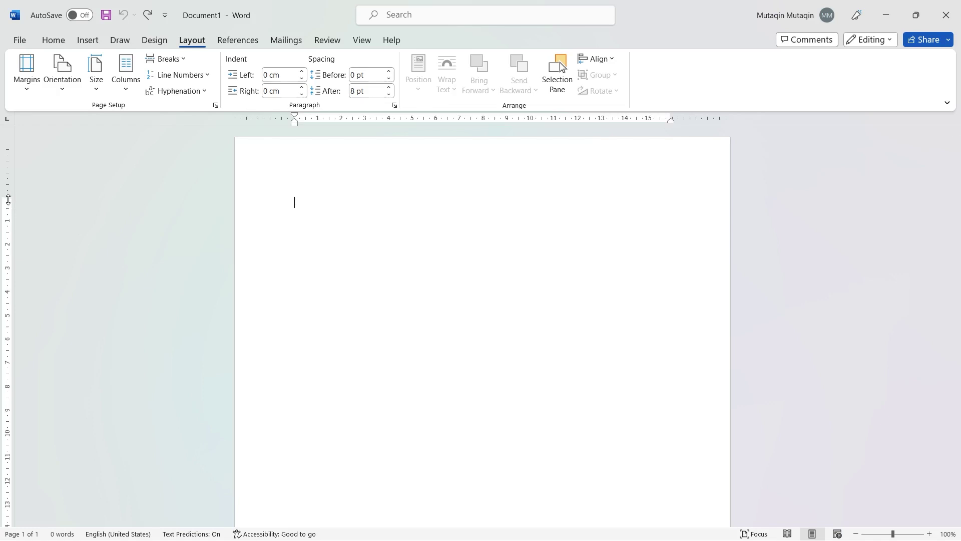
# - Drag the top-margin boundary on the vertical ruler upward to reduce the top margin
pyautogui.moveTo(8, 198); pyautogui.dragTo(16, 156)
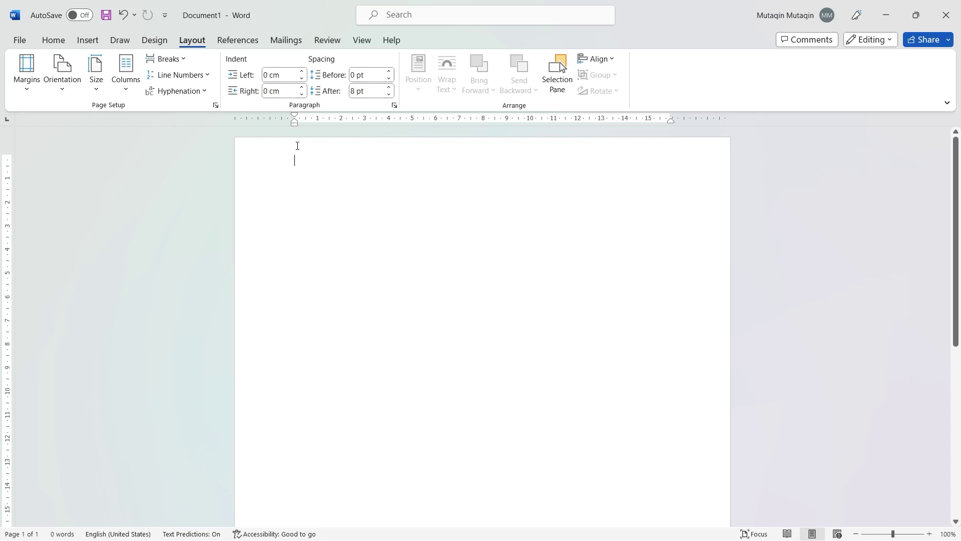
# - Enter header editing through Edit Header, then re-enter it by double-clicking the top margin
pyautogui.rightClick(298, 146)
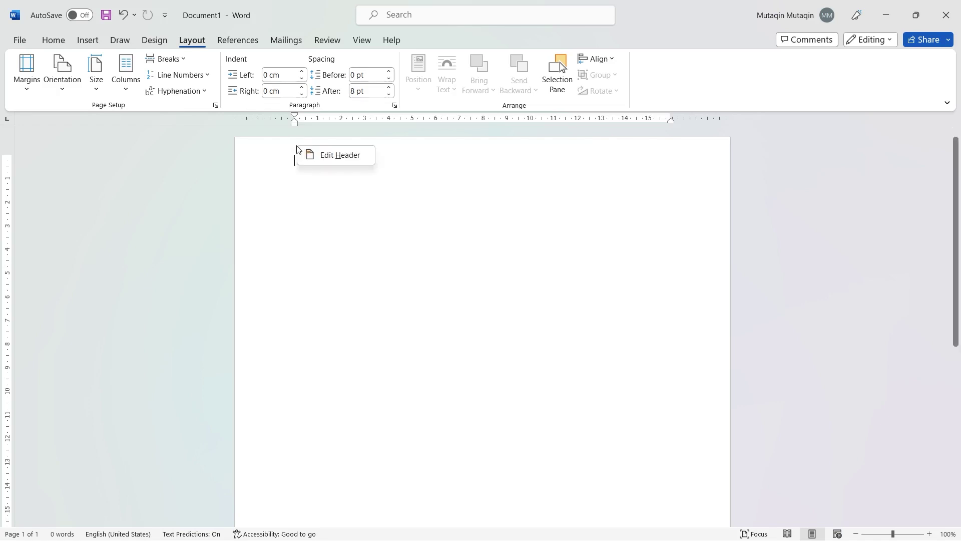
pyautogui.click(337, 159)
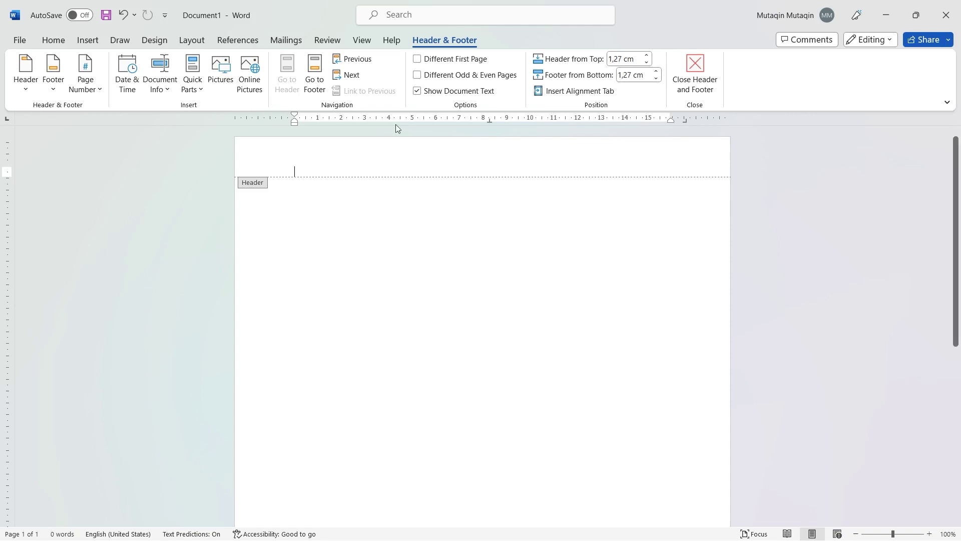
pyautogui.click(695, 73)
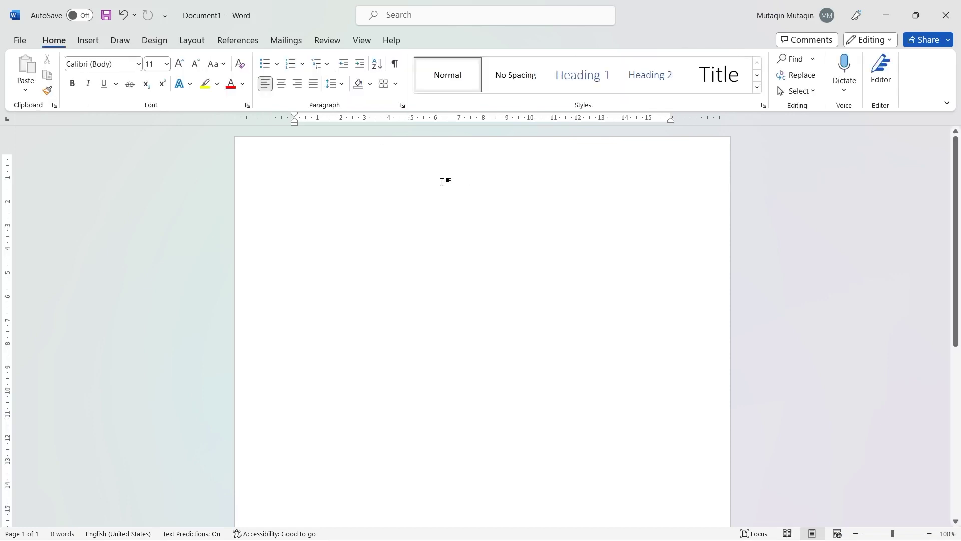
pyautogui.doubleClick(295, 148)
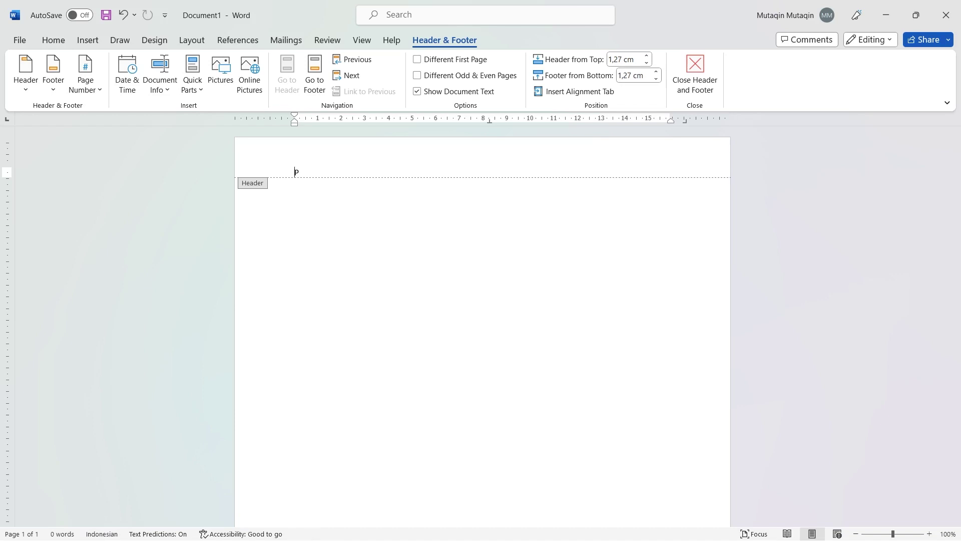
# - Type 'PT.NAMA COMPANY' and, below it, the address 'Jl. Jenderal Sudirman No.05 Jakara Pusat'
pyautogui.write('PT.NAMA COMPANY')
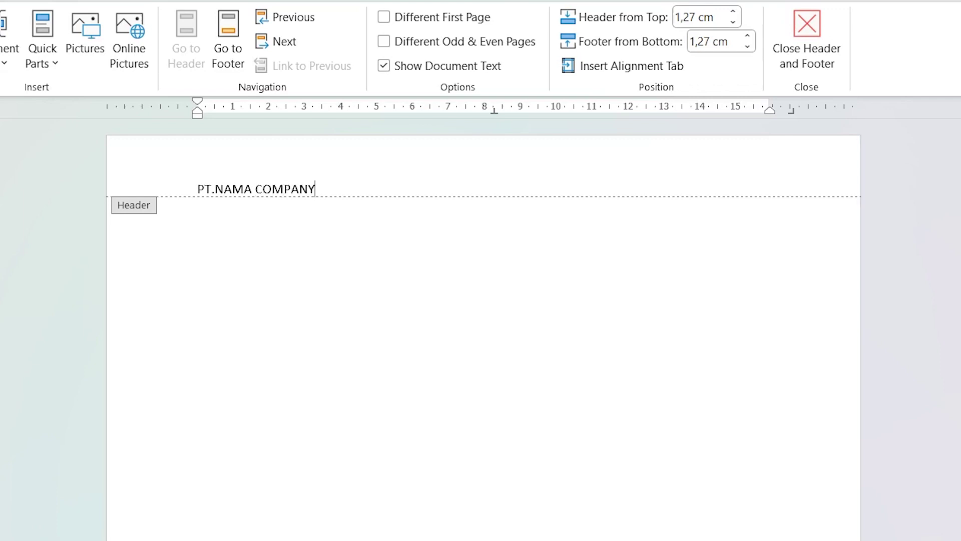
pyautogui.press('Return')
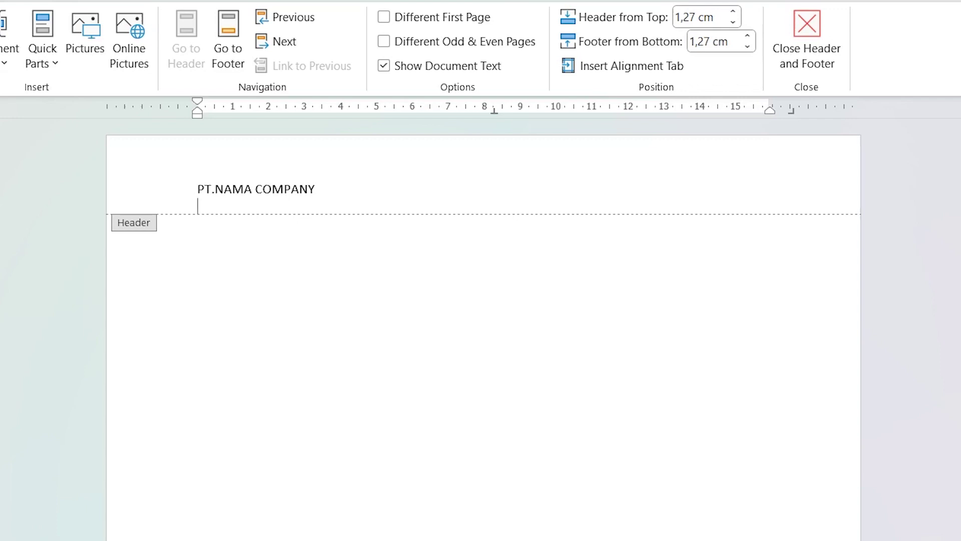
pyautogui.write('Jl.')
pyautogui.write(' Jenderal Sudirman No.05')
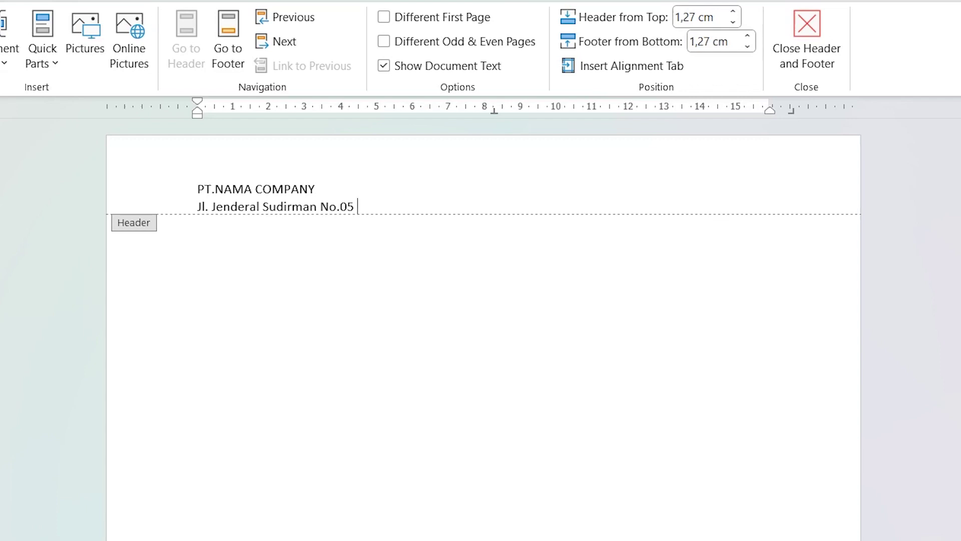
pyautogui.write(' Jakara Pusat')
pyautogui.press('Return')
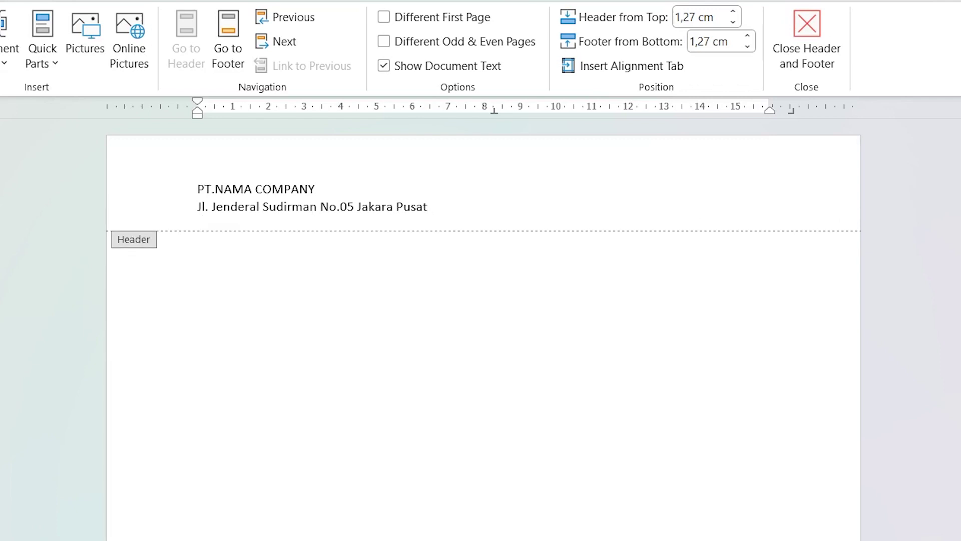
pyautogui.write('Telp. (021) - 123456 Fax')
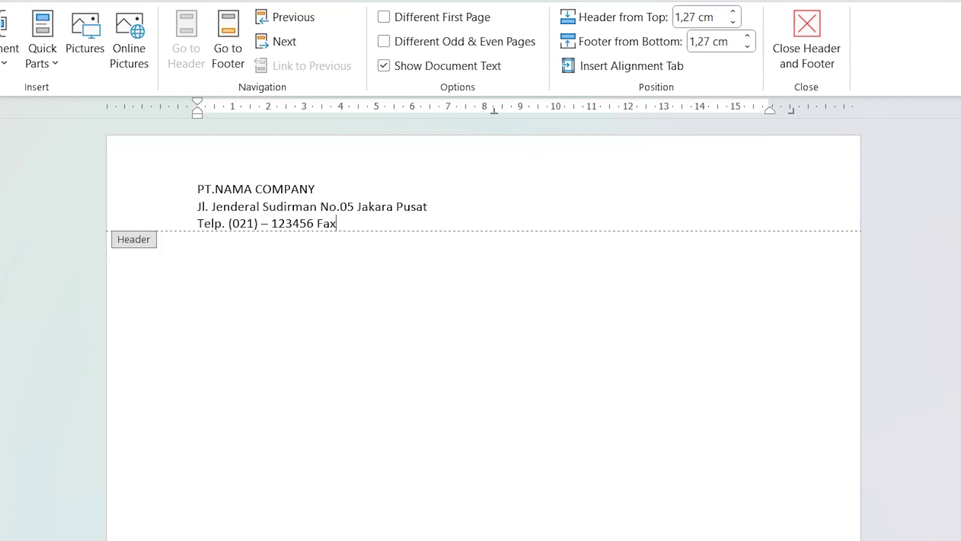
pyautogui.write(' (021) -1')
pyautogui.press('BackSpace')
pyautogui.write('123457')
pyautogui.press('Return')
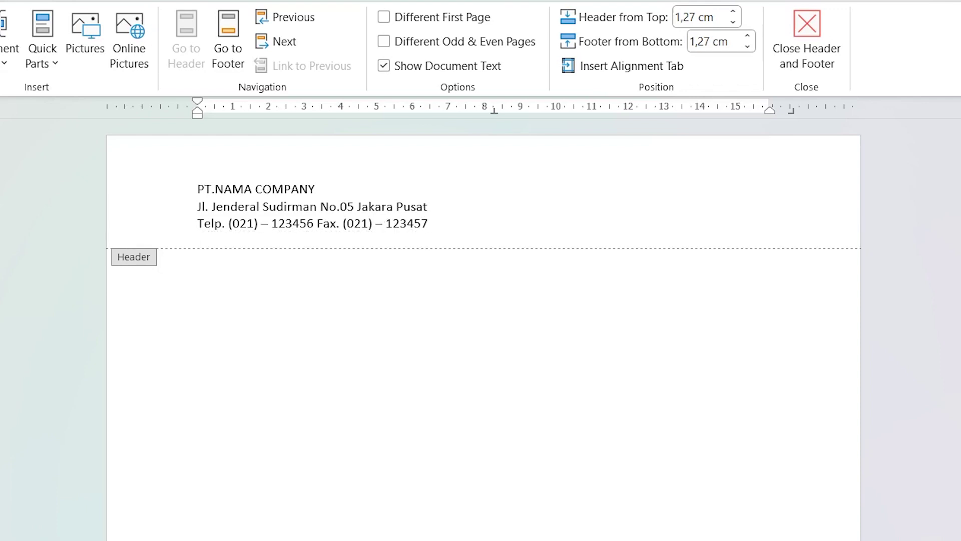
pyautogui.write('E-mai')
pyautogui.write(' :')
pyautogui.press('BackSpace')
pyautogui.press('BackSpace')
pyautogui.write('l :')
pyautogui.write('company@gmail.com')
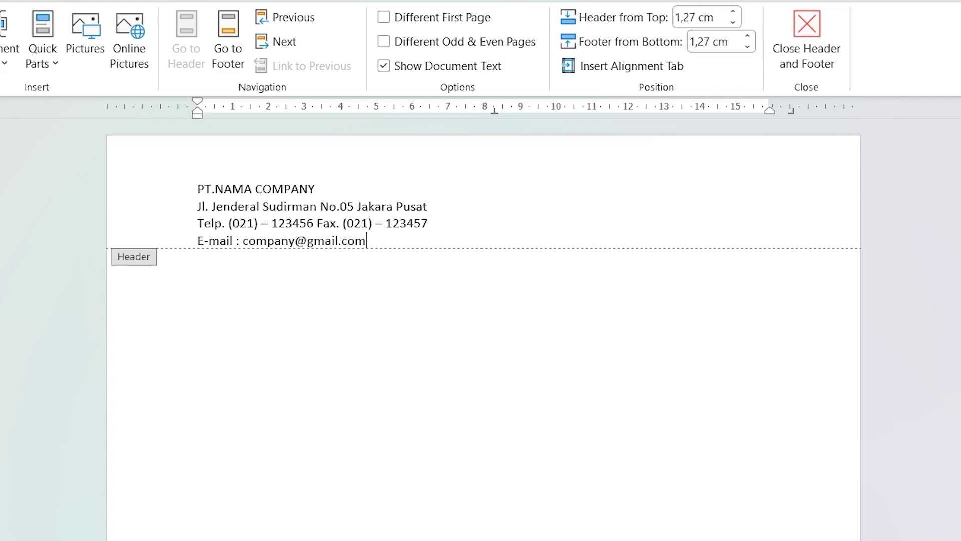
pyautogui.write(',')
pyautogui.write(' www.')
pyautogui.write('company')
pyautogui.write('.')
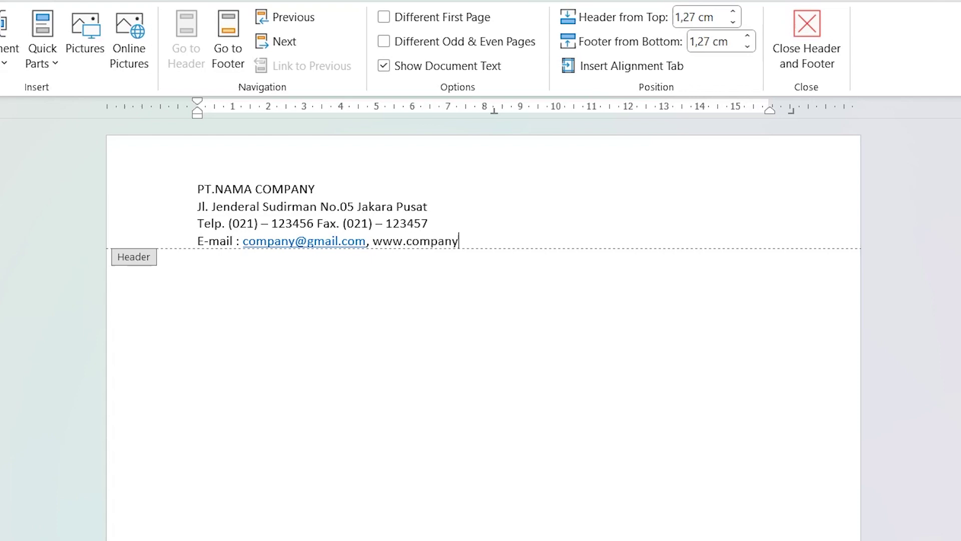
pyautogui.write('com')
# - Select all four header lines and center them on the page
pyautogui.moveTo(198, 186); pyautogui.dragTo(519, 239)
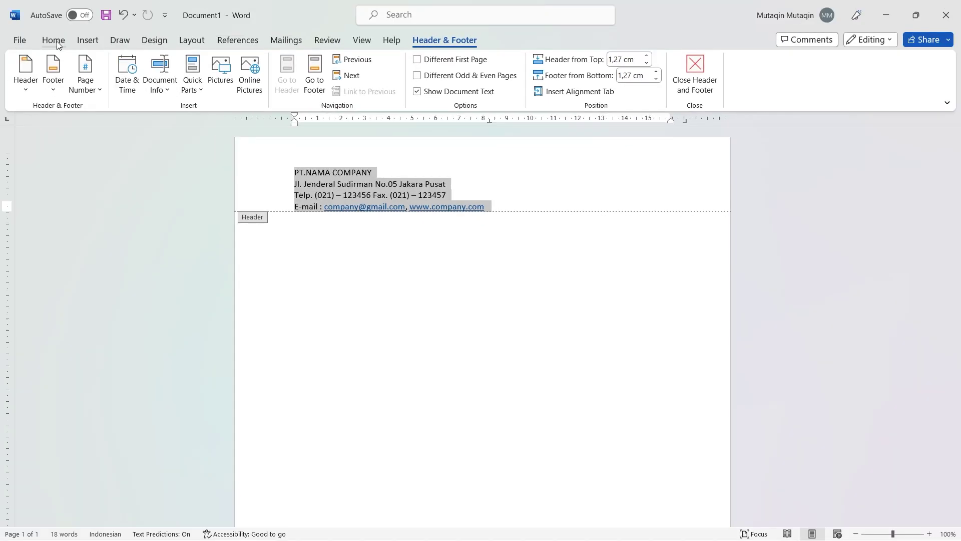
pyautogui.click(54, 40)
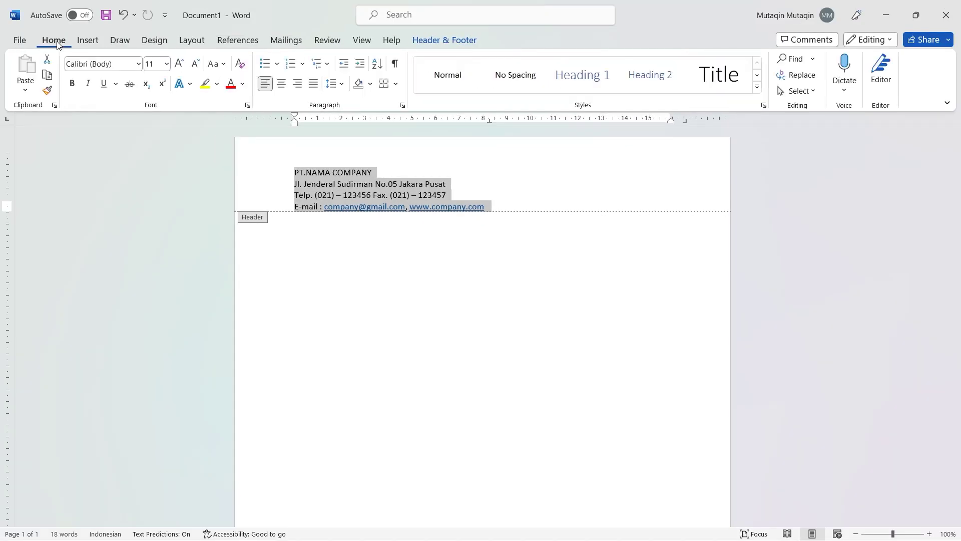
pyautogui.click(283, 85)
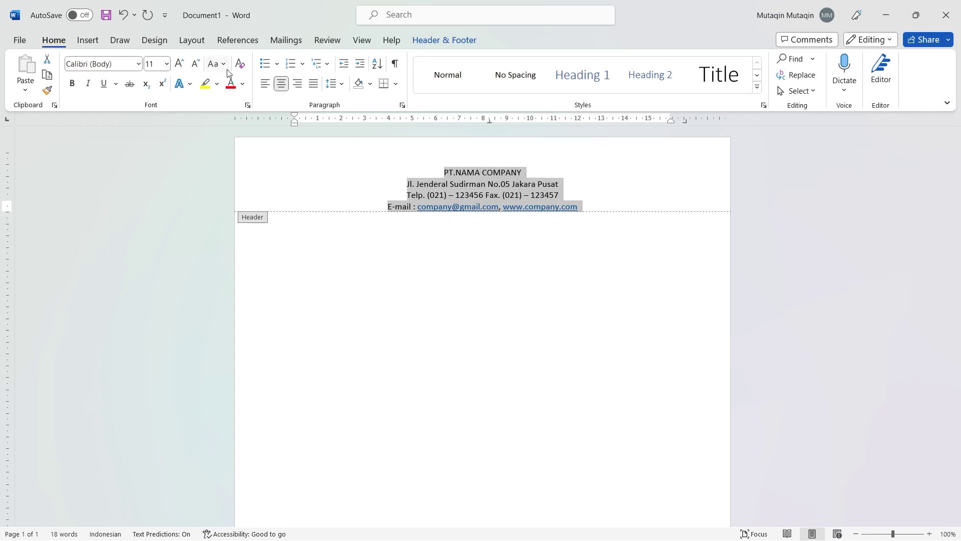
# - Set the selected header text to Times New Roman at 14 pt
pyautogui.click(139, 63)
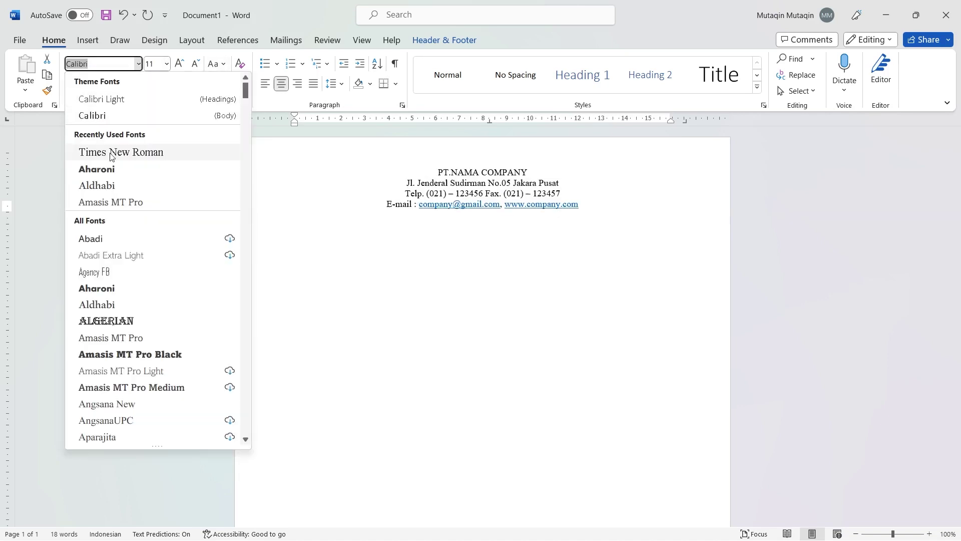
pyautogui.click(110, 152)
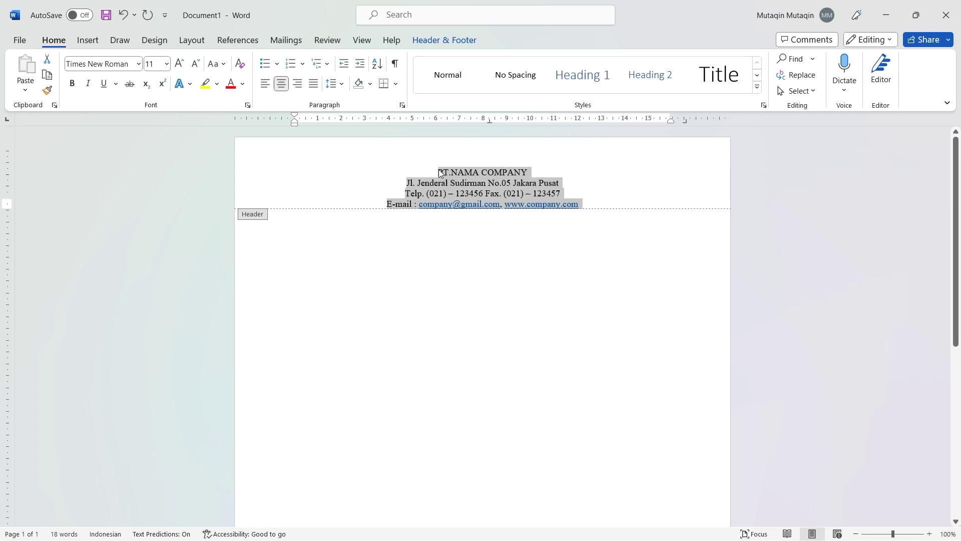
pyautogui.click(168, 65)
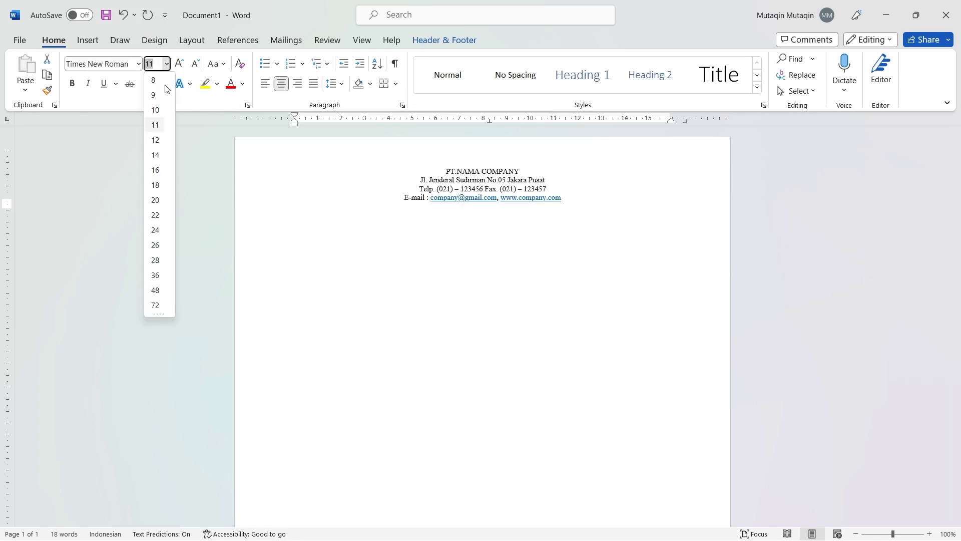
pyautogui.click(155, 155)
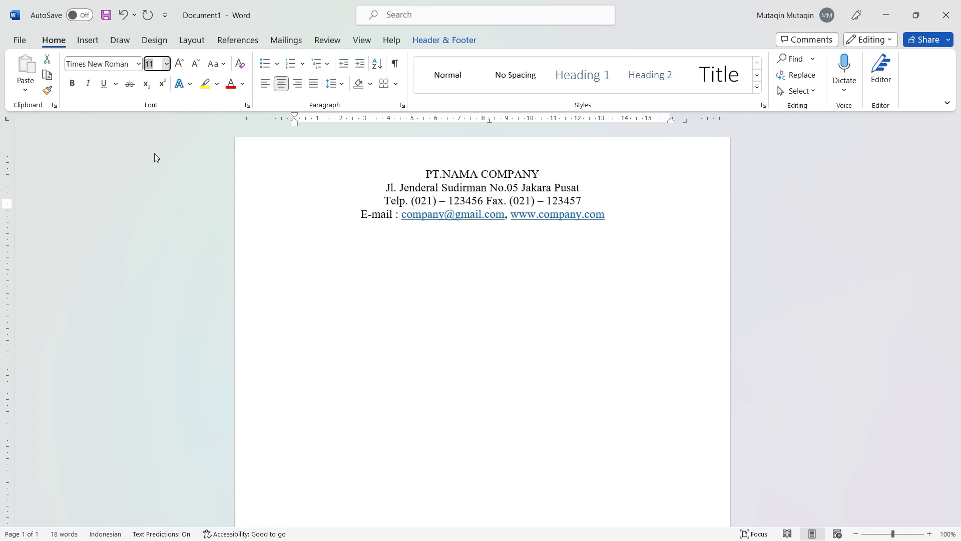
pyautogui.click(385, 201)
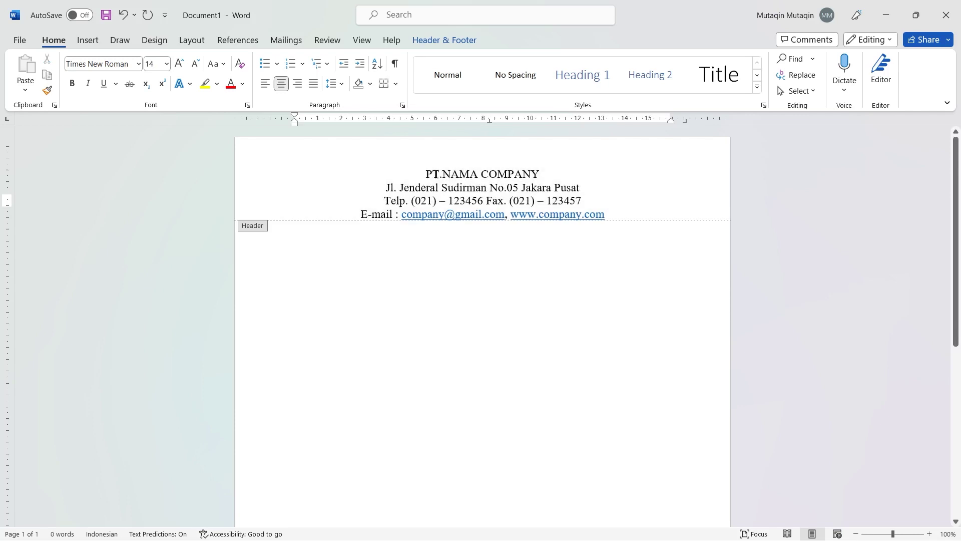
# - Make the 'PT.NAMA COMPANY' line 18 pt and bold
pyautogui.moveTo(426, 174); pyautogui.dragTo(545, 175)
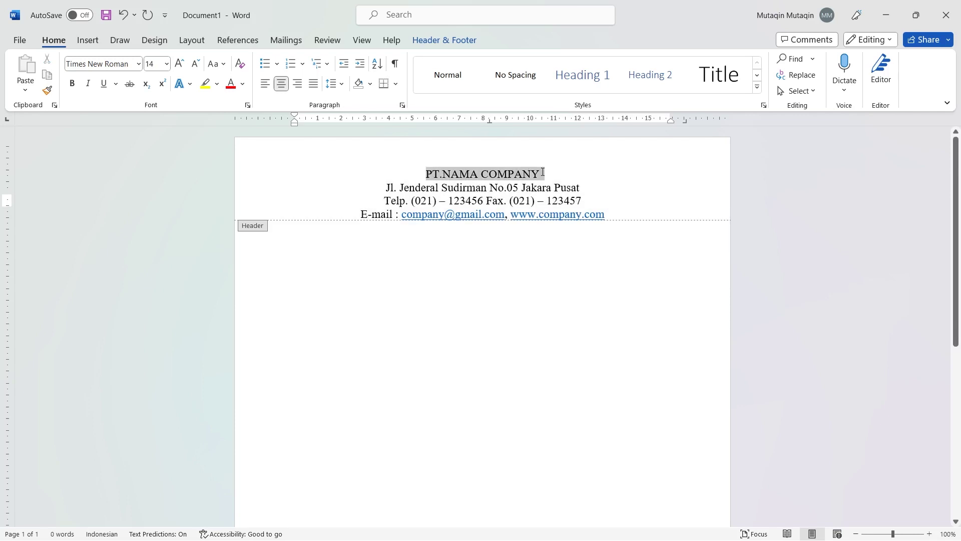
pyautogui.click(167, 64)
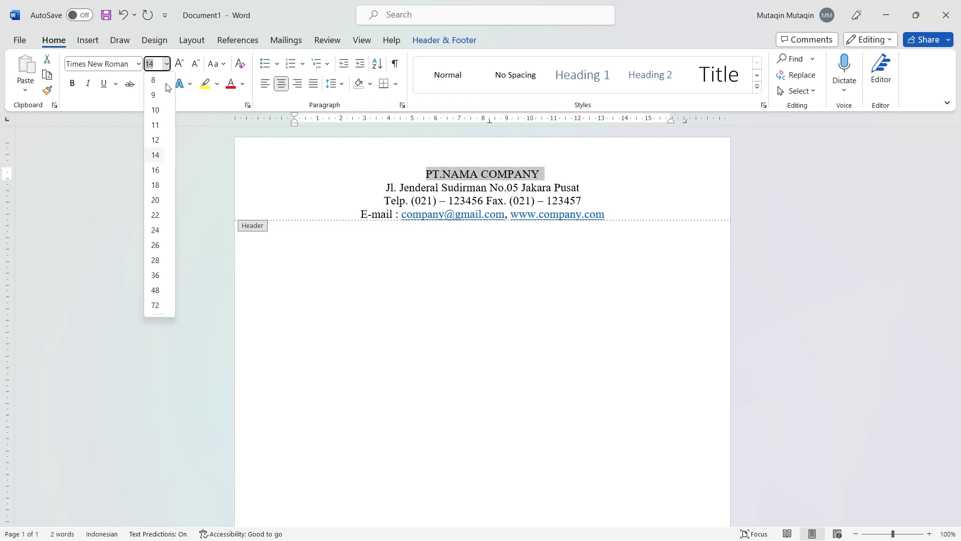
pyautogui.click(156, 185)
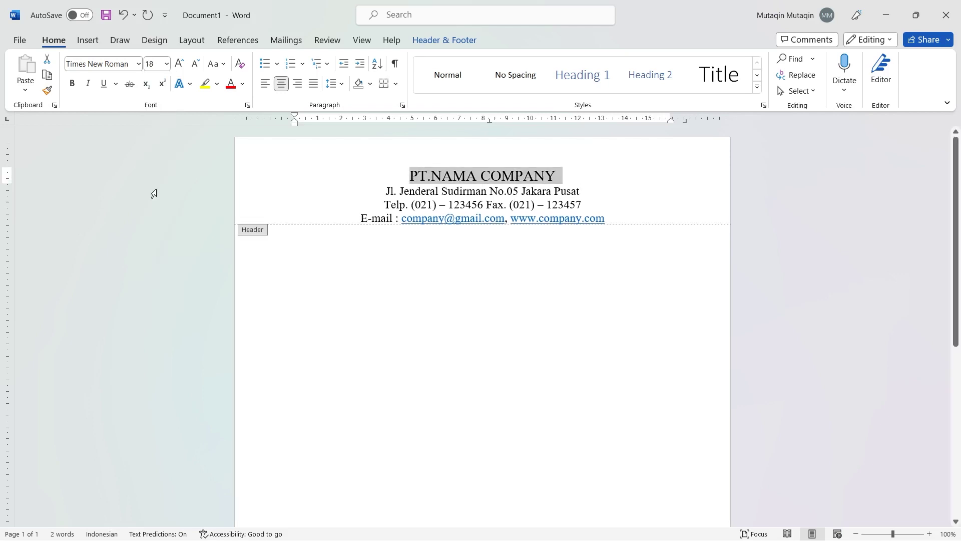
pyautogui.click(73, 83)
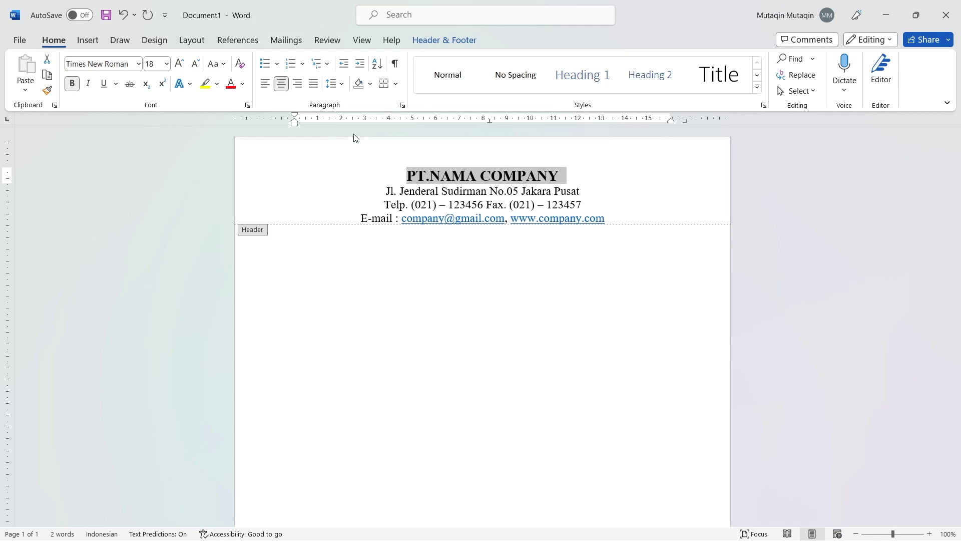
pyautogui.click(606, 176)
# - Color the 'PT.NAMA COMPANY' line blue
pyautogui.tripleClick(406, 175)
pyautogui.click(243, 85)
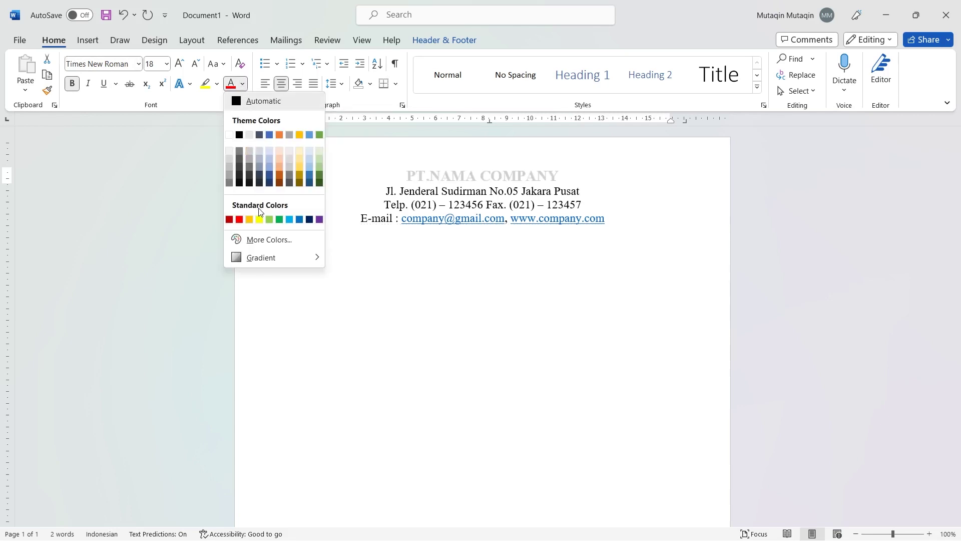
pyautogui.click(299, 220)
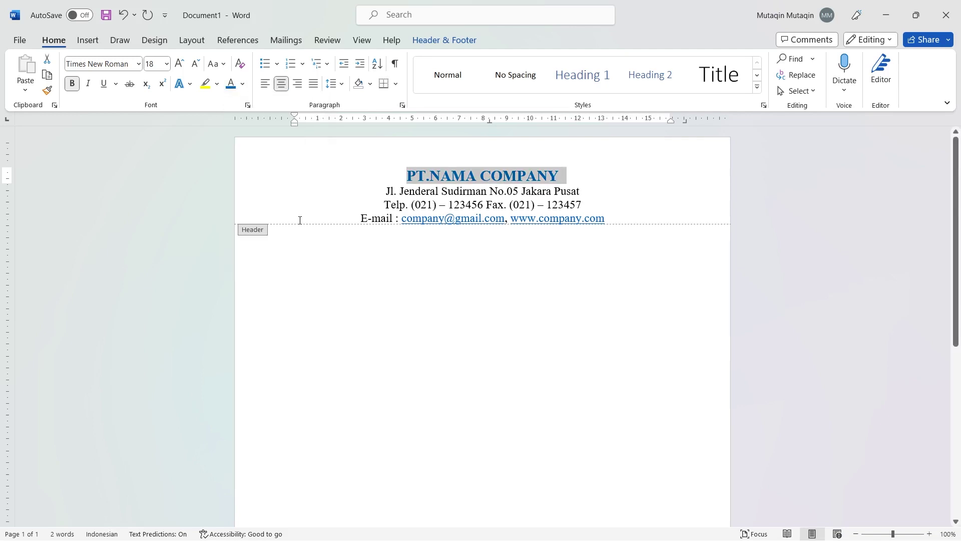
pyautogui.click(603, 218)
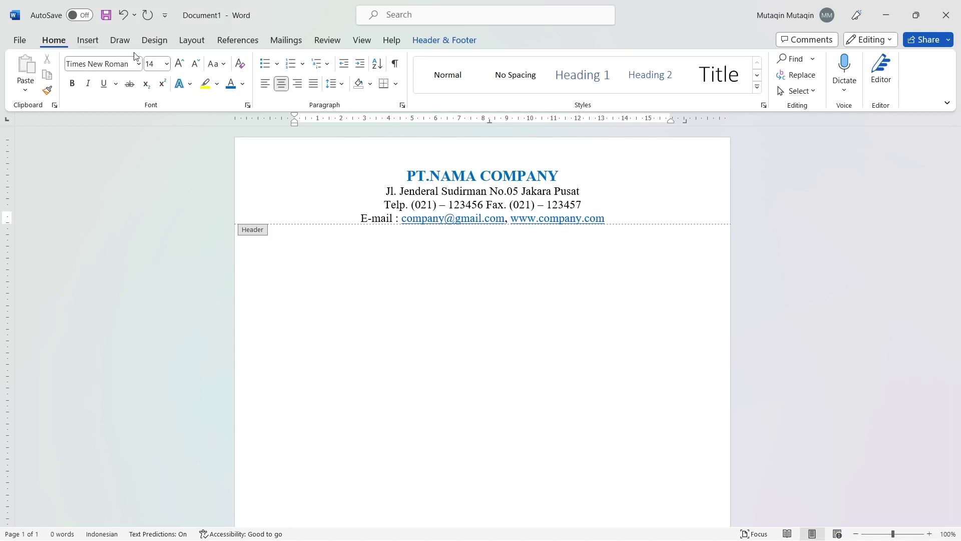
# - Open Borders and Shading and choose a double-line border style
pyautogui.click(396, 85)
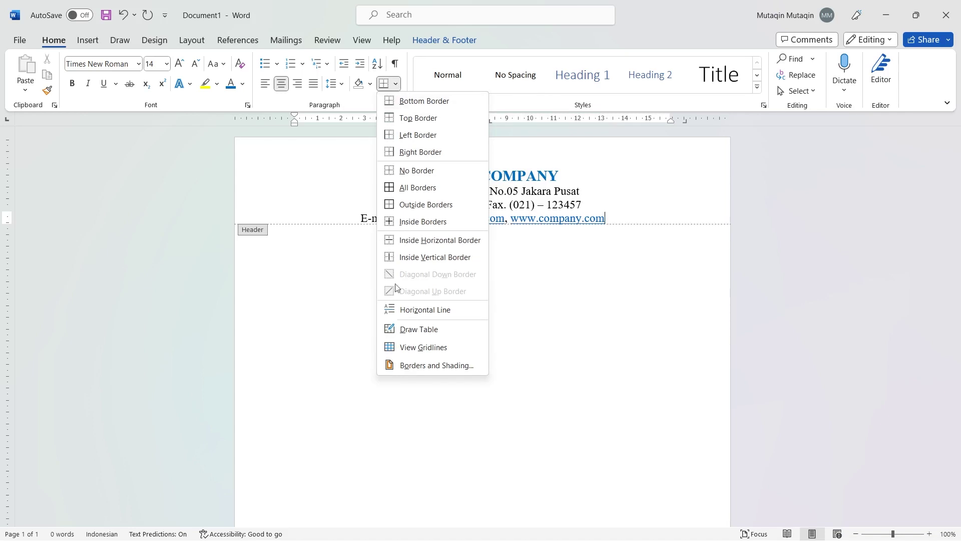
pyautogui.click(415, 367)
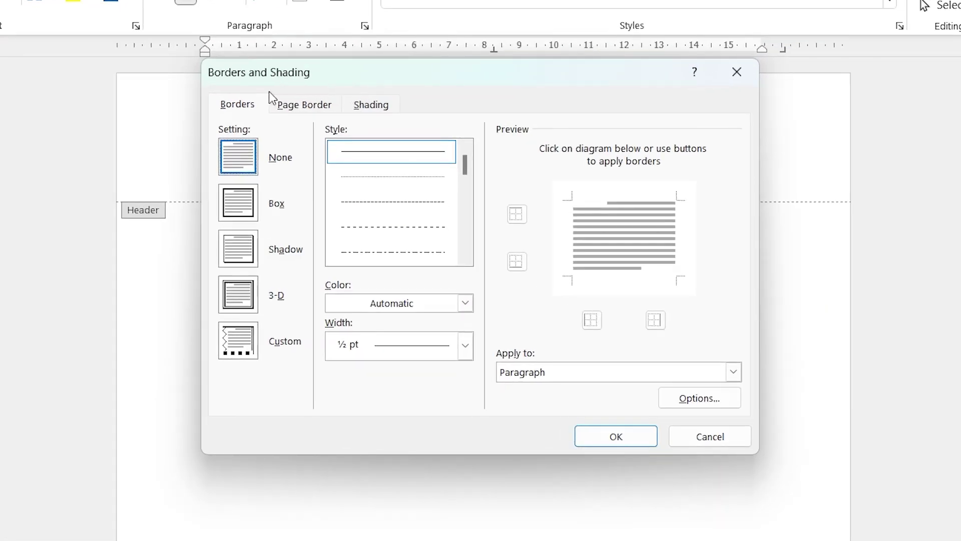
pyautogui.click(244, 105)
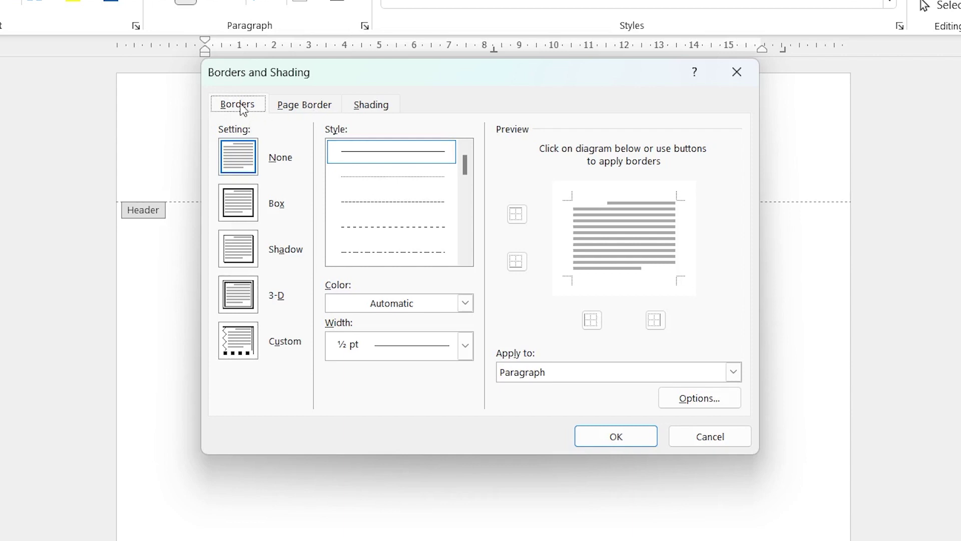
pyautogui.moveTo(464, 173)
pyautogui.moveTo(470, 167); pyautogui.dragTo(474, 201)
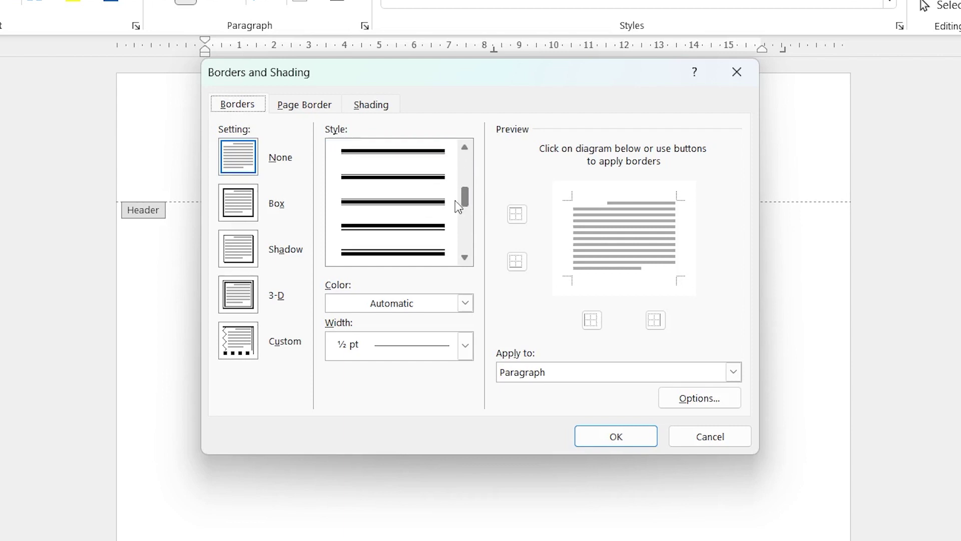
pyautogui.click(405, 204)
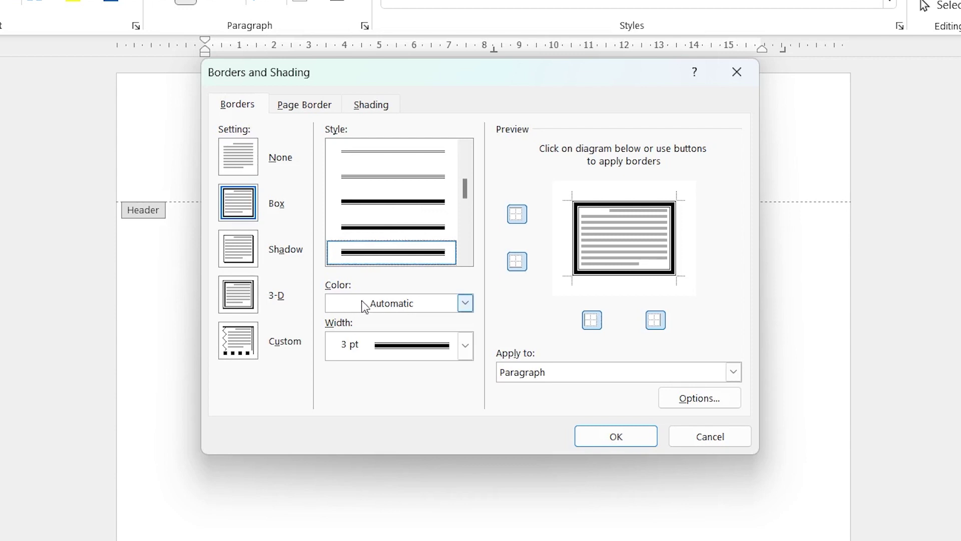
# - Make the border blue at 3 pt and remove its left, right and top sides
pyautogui.click(465, 303)
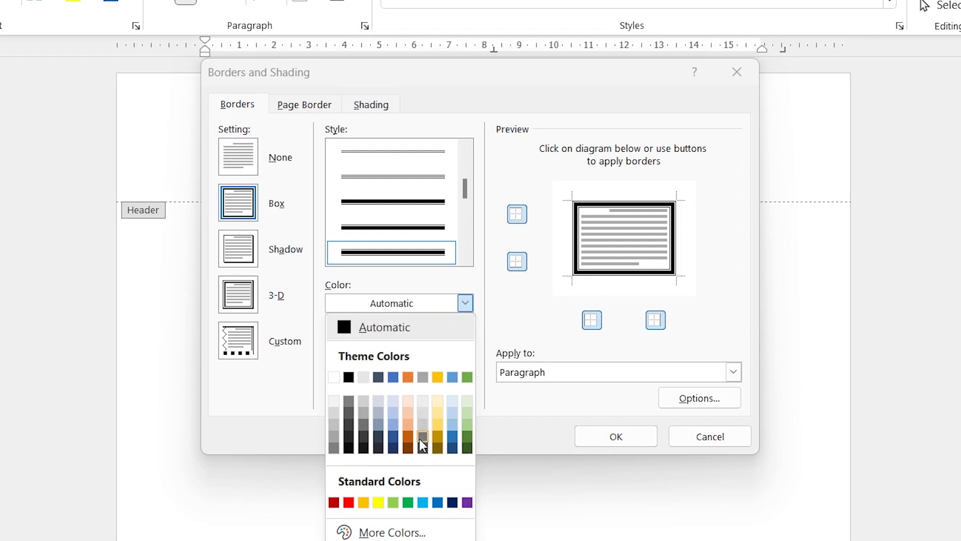
pyautogui.click(438, 503)
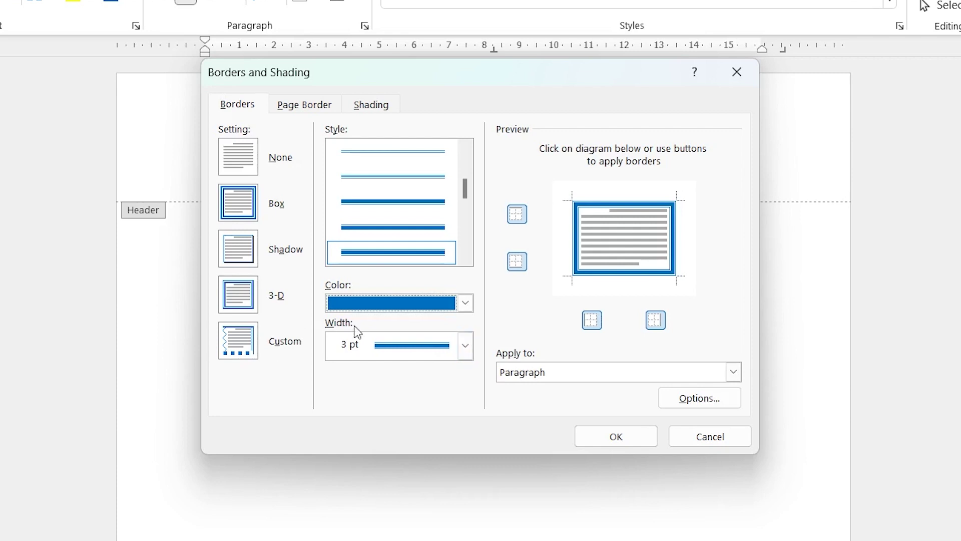
pyautogui.click(465, 346)
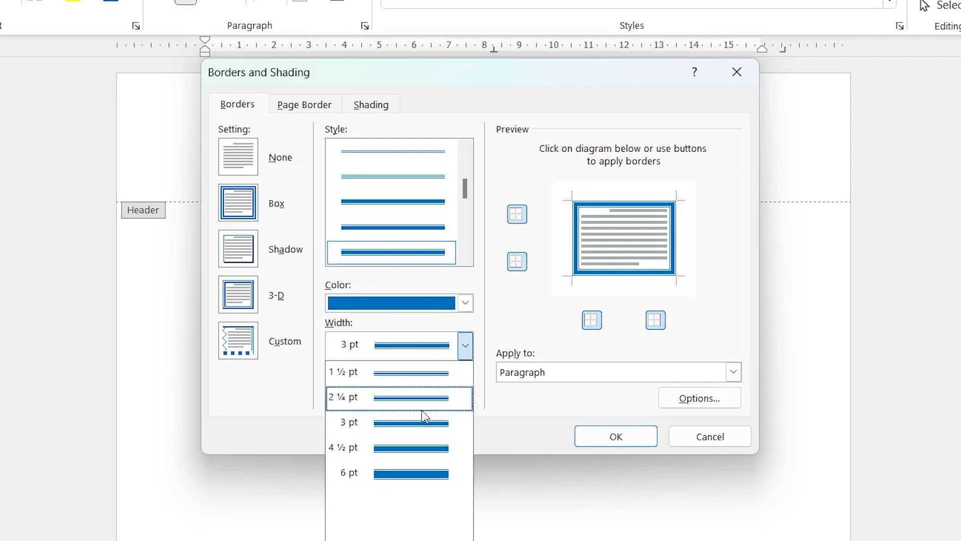
pyautogui.click(411, 429)
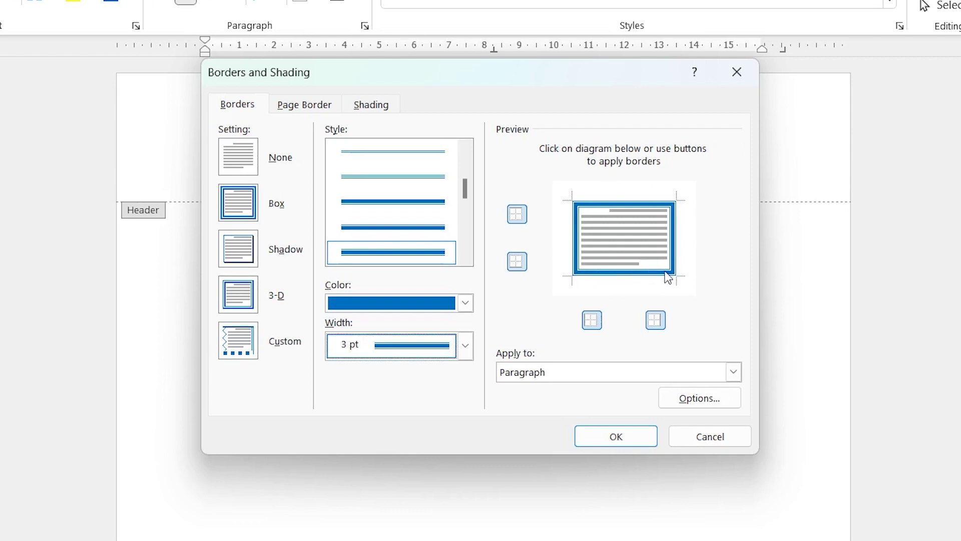
pyautogui.click(574, 234)
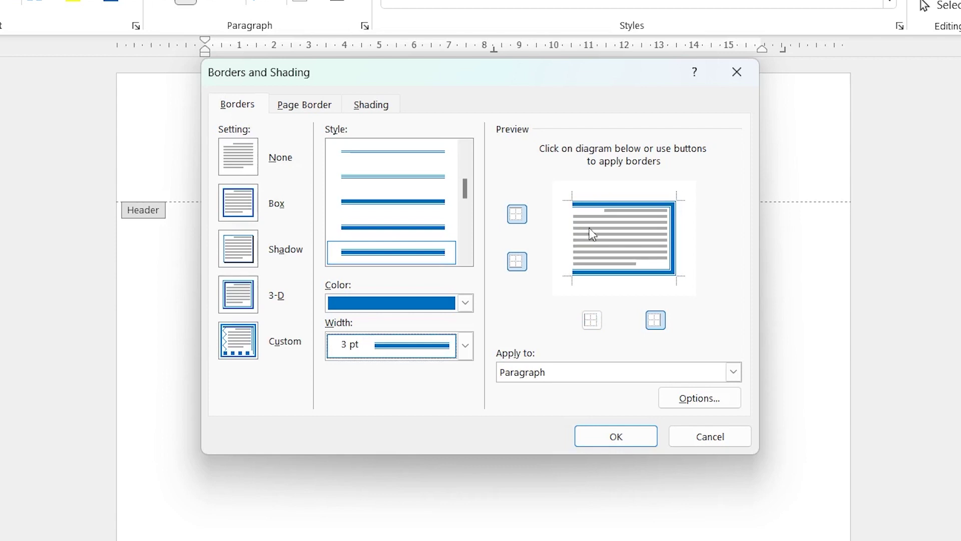
pyautogui.click(678, 242)
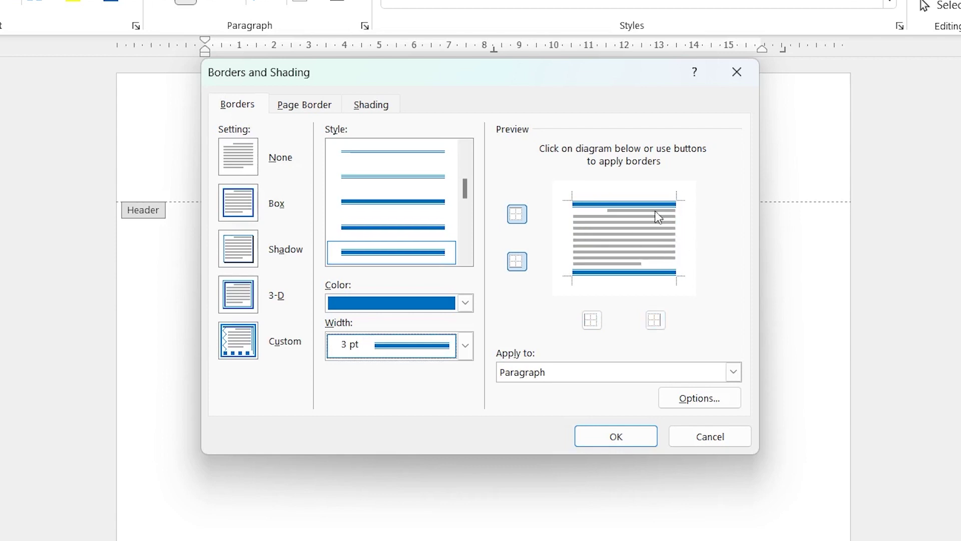
pyautogui.click(621, 205)
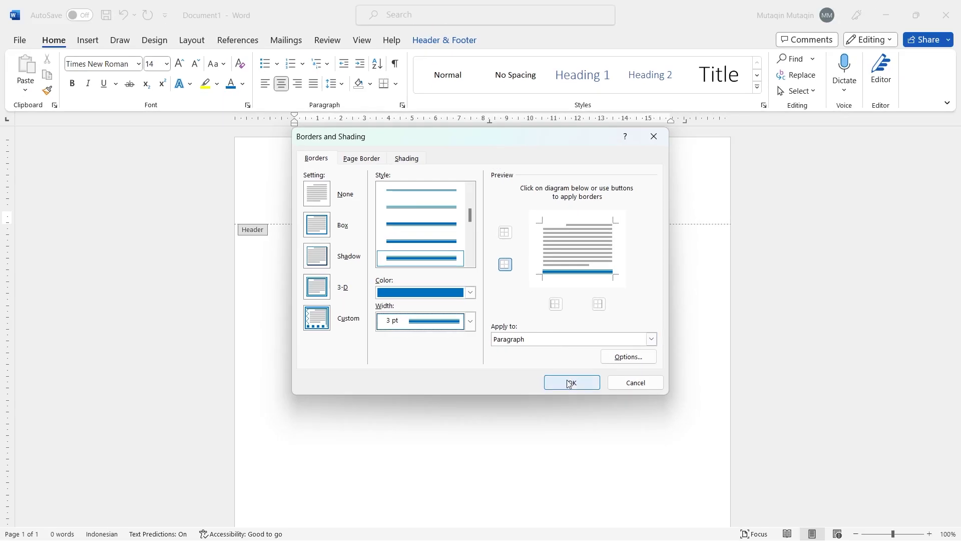
# - Apply the blue double bottom border, add an empty line after the E-mail line, and select the top lines
pyautogui.click(608, 425)
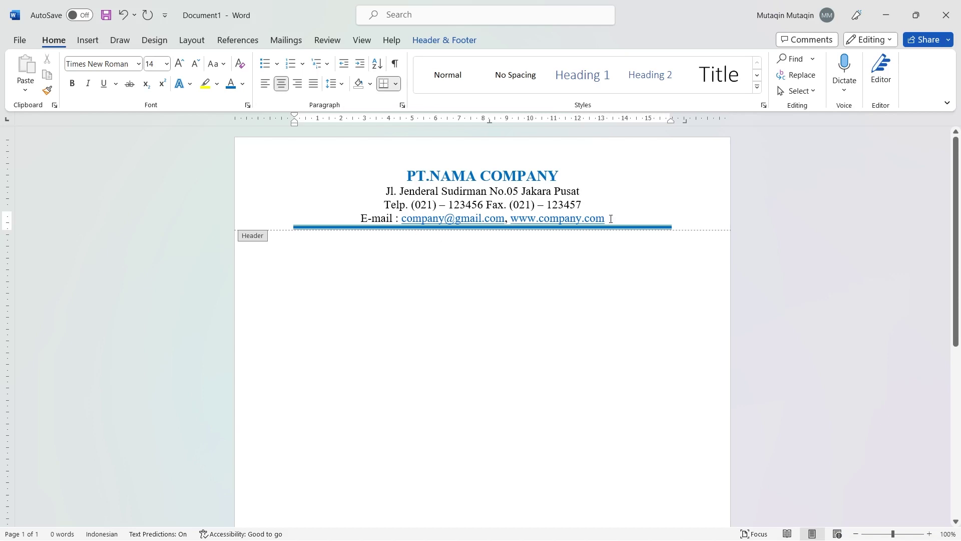
pyautogui.press('Return')
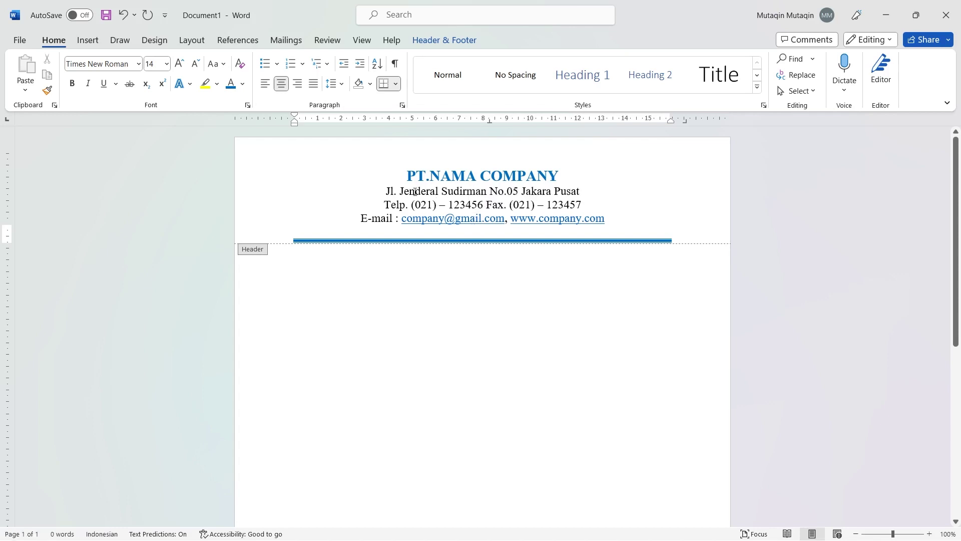
pyautogui.moveTo(407, 175)
pyautogui.mouseDown()
pyautogui.moveTo(584, 187)
pyautogui.moveTo(619, 216)
pyautogui.mouseUp()
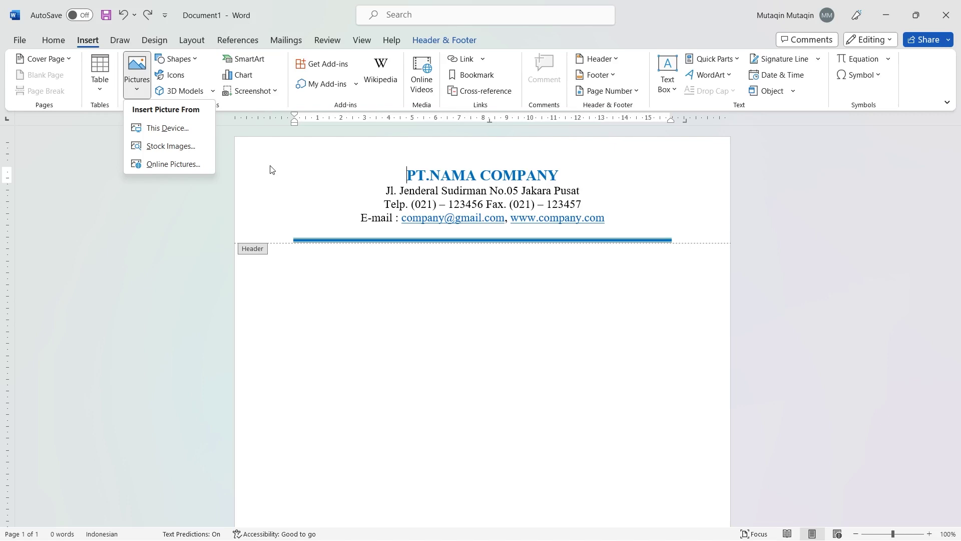
# - Browse from This Device through OS (C:) to the Videos folder and insert the Logo image
pyautogui.click(158, 129)
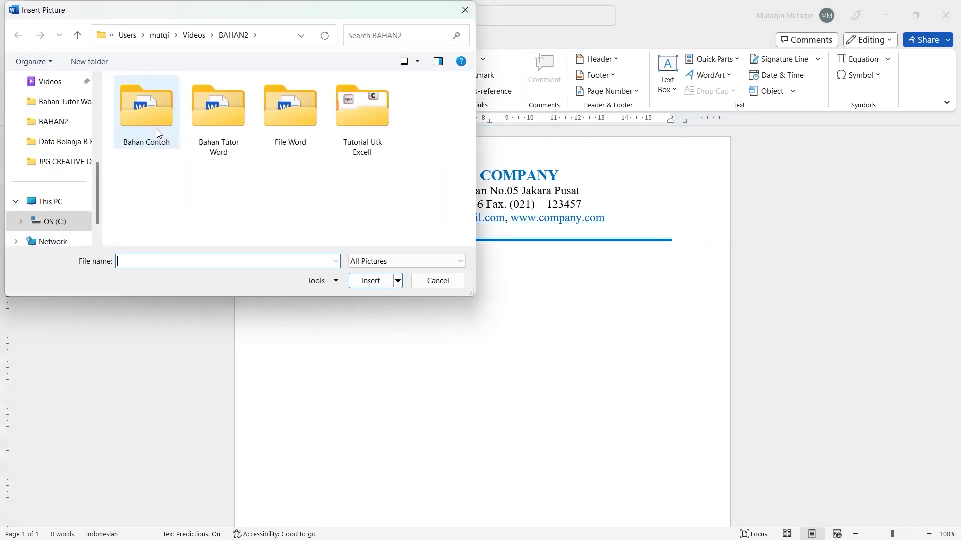
pyautogui.moveTo(94, 188); pyautogui.dragTo(95, 218)
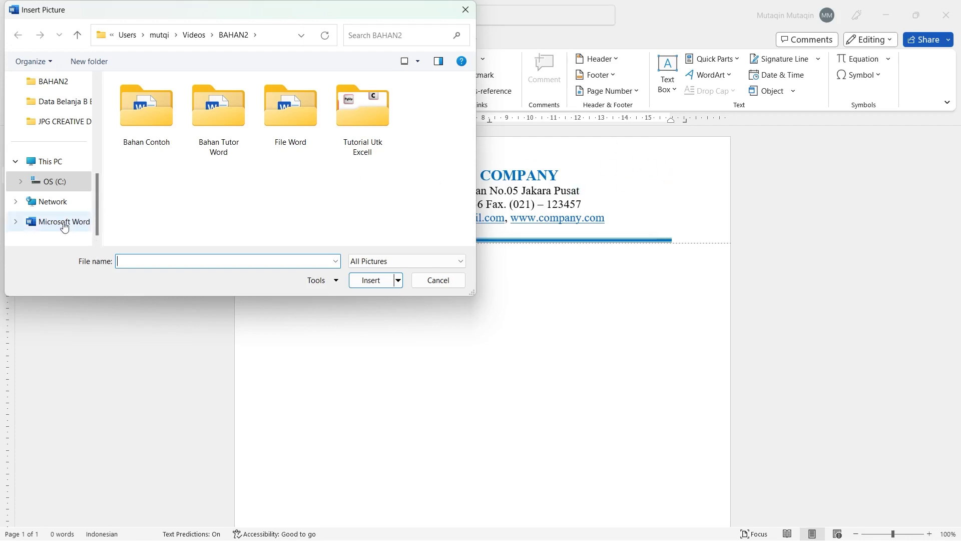
pyautogui.click(62, 186)
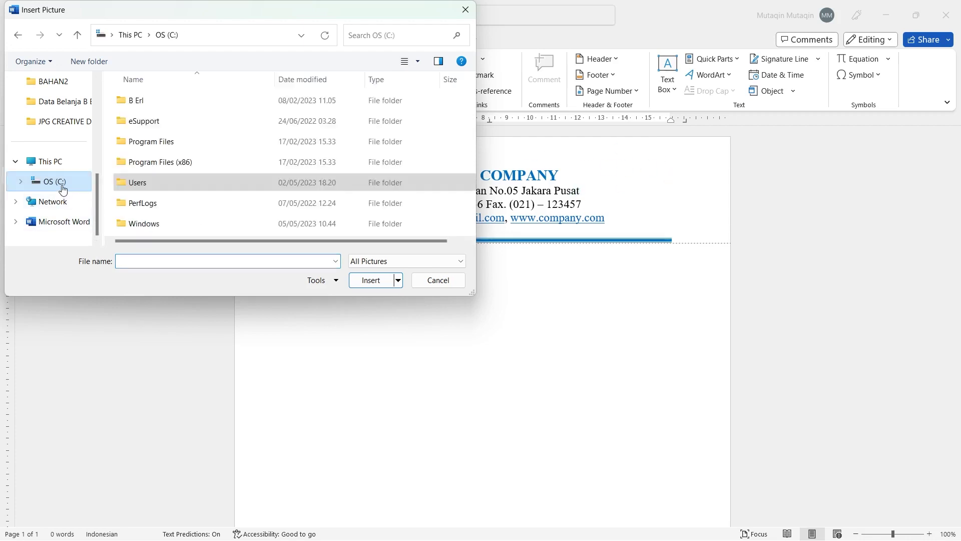
pyautogui.click(179, 181)
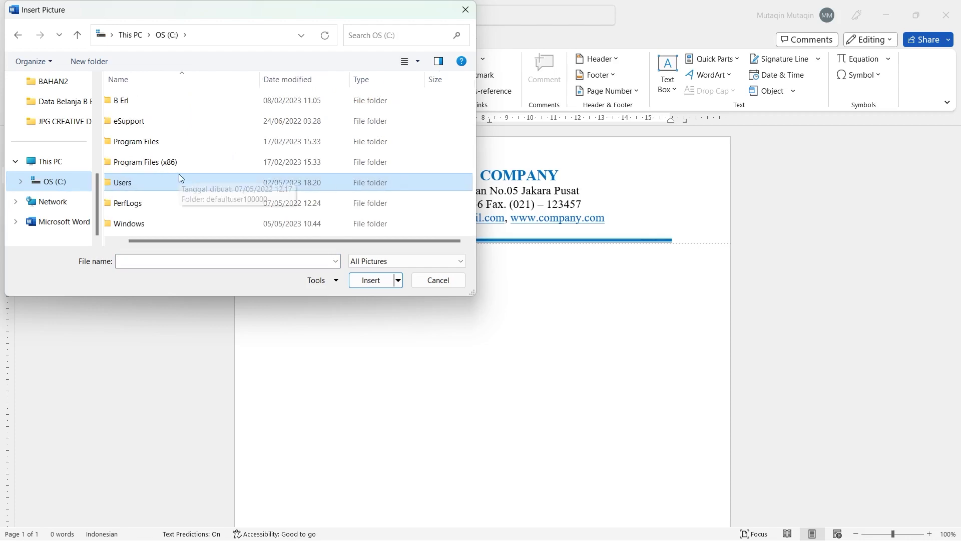
pyautogui.click(21, 182)
pyautogui.click(51, 189)
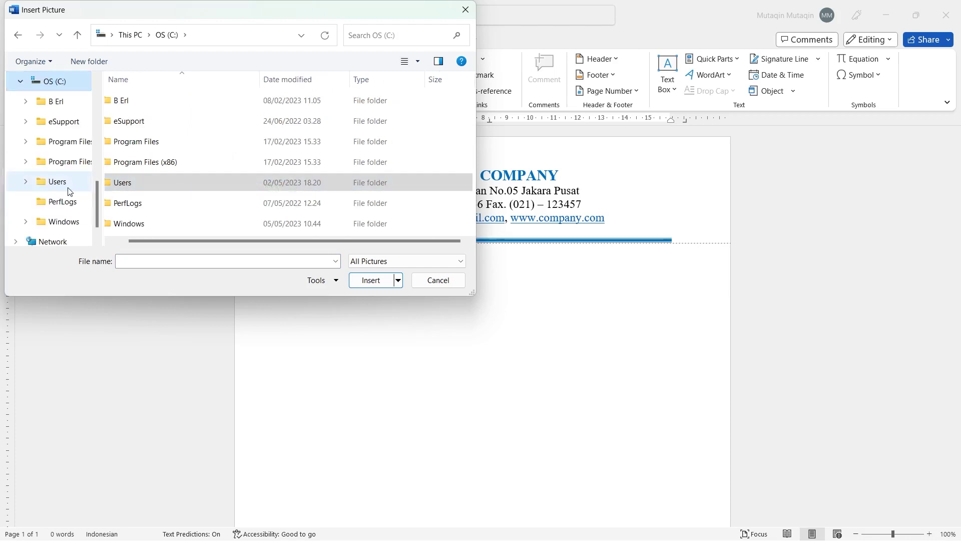
pyautogui.scroll(-1, 67, 189)
pyautogui.scroll(-1, 67, 188)
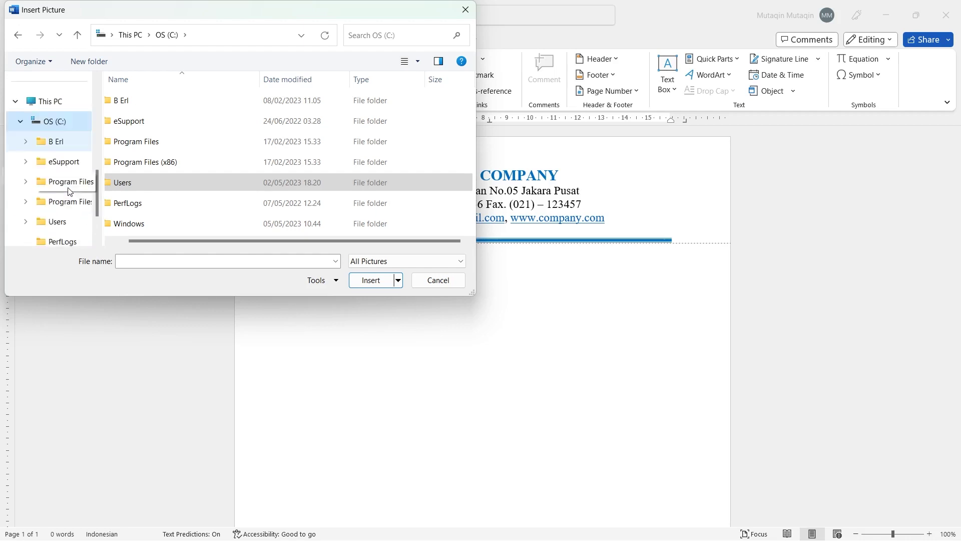
pyautogui.scroll(2, 65, 186)
pyautogui.click(46, 105)
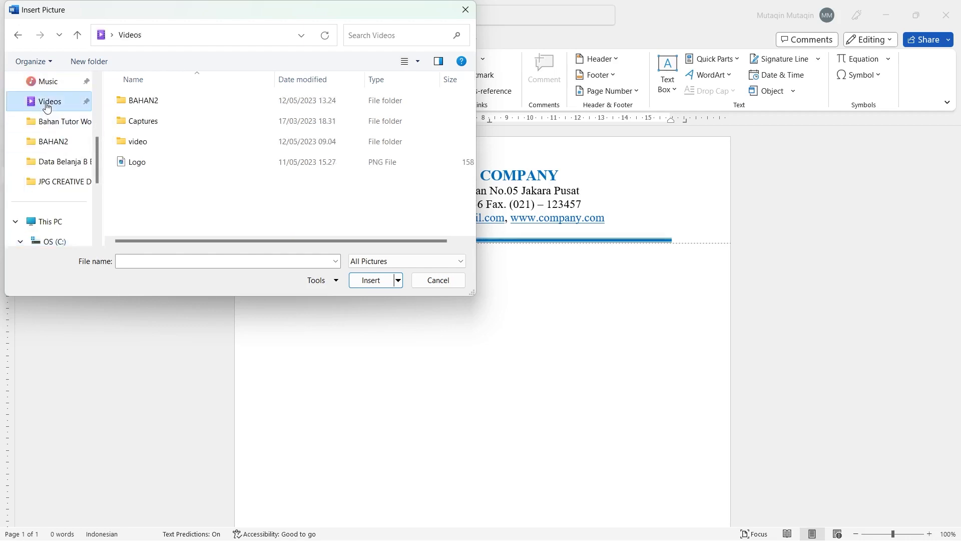
pyautogui.click(143, 168)
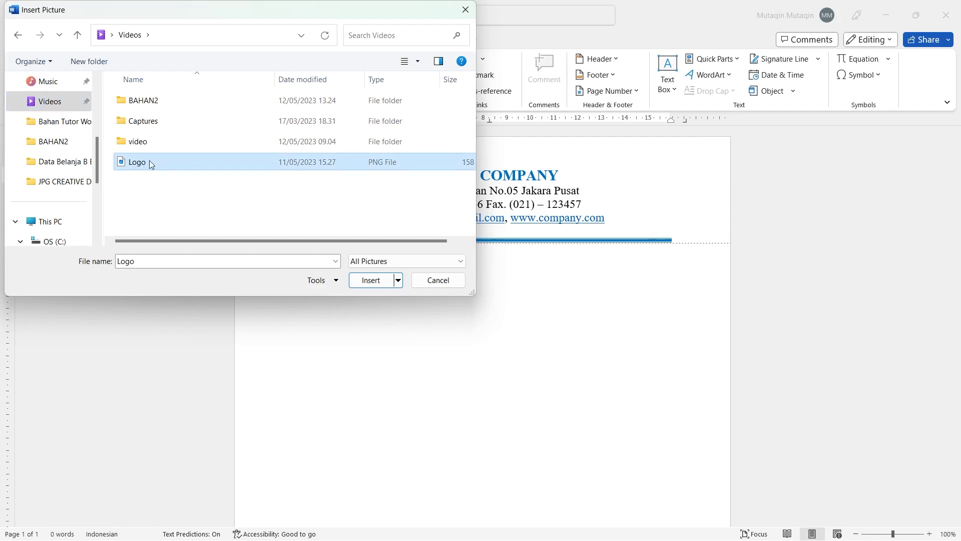
pyautogui.click(370, 284)
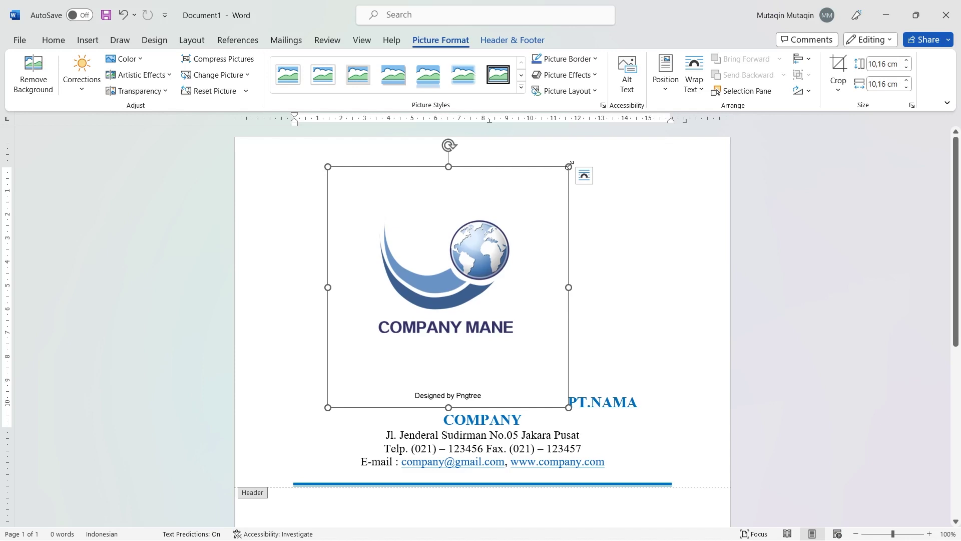
# - Drag the logo's corner handle inward until it is about 3.54 cm square
pyautogui.moveTo(570, 165); pyautogui.dragTo(447, 288)
pyautogui.moveTo(366, 305); pyautogui.dragTo(392, 284)
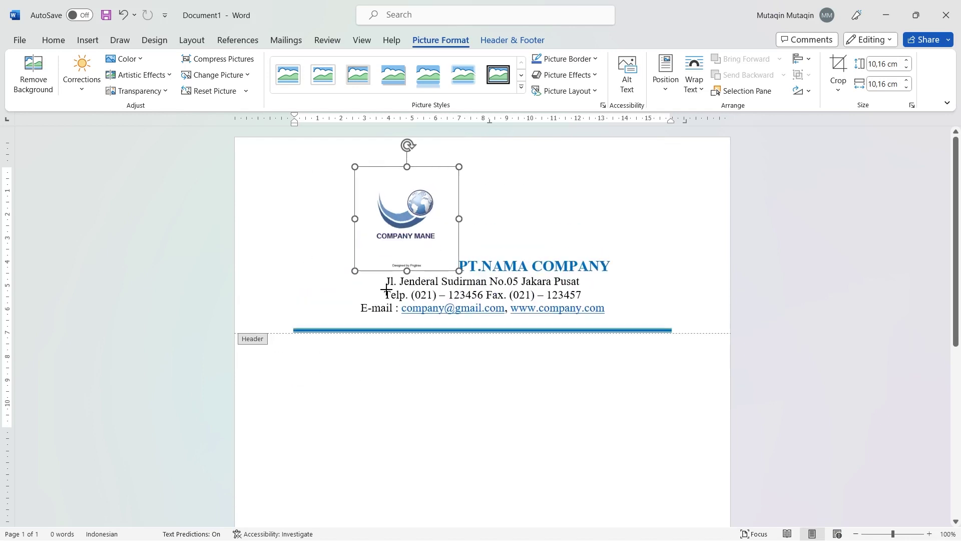
pyautogui.moveTo(392, 284); pyautogui.dragTo(333, 325)
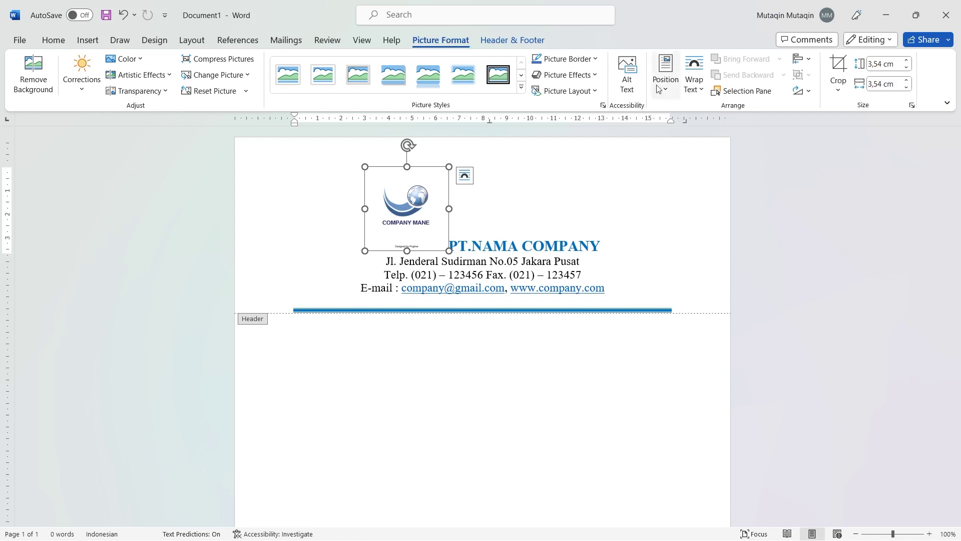
# - Set the logo to In Front of Text and move it left of the header lines
pyautogui.click(703, 93)
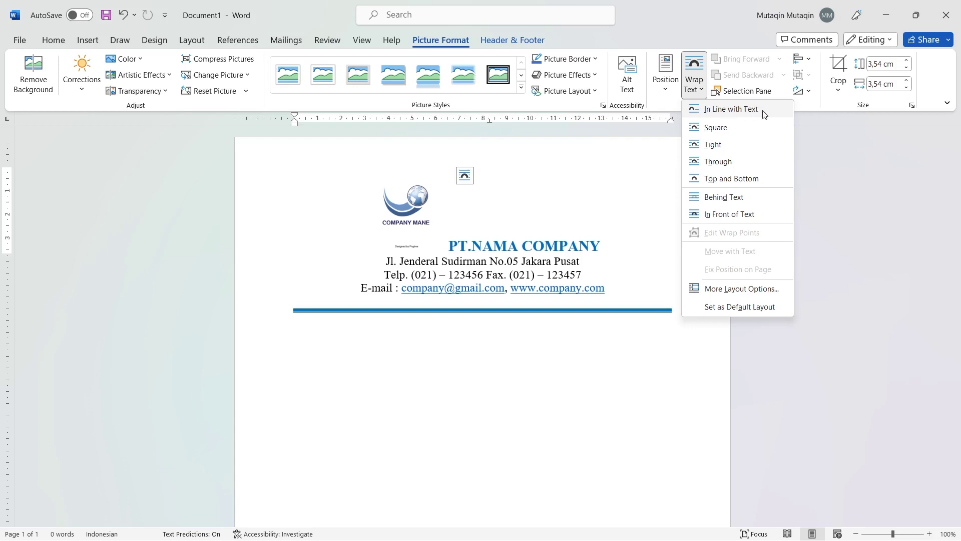
pyautogui.click(729, 214)
pyautogui.moveTo(403, 179); pyautogui.dragTo(319, 156)
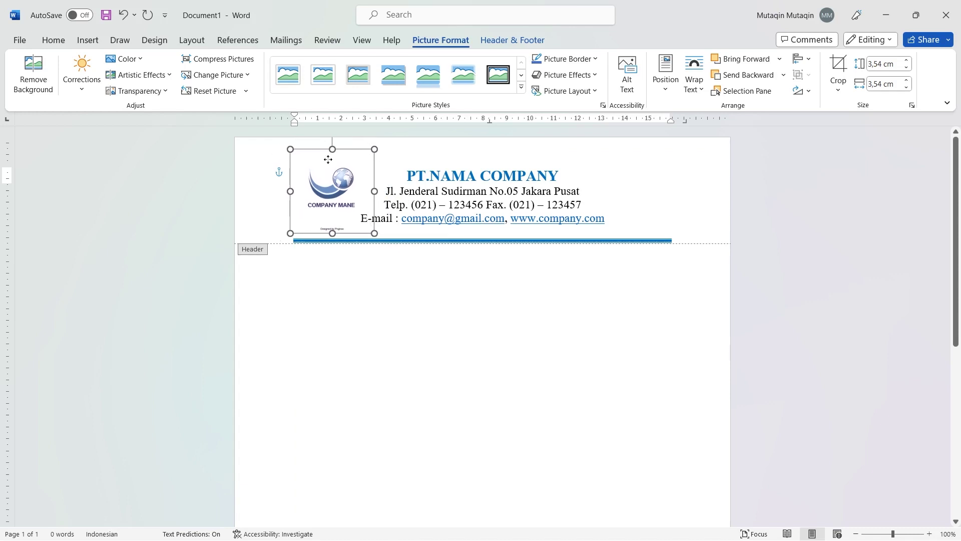
pyautogui.moveTo(327, 158); pyautogui.dragTo(330, 161)
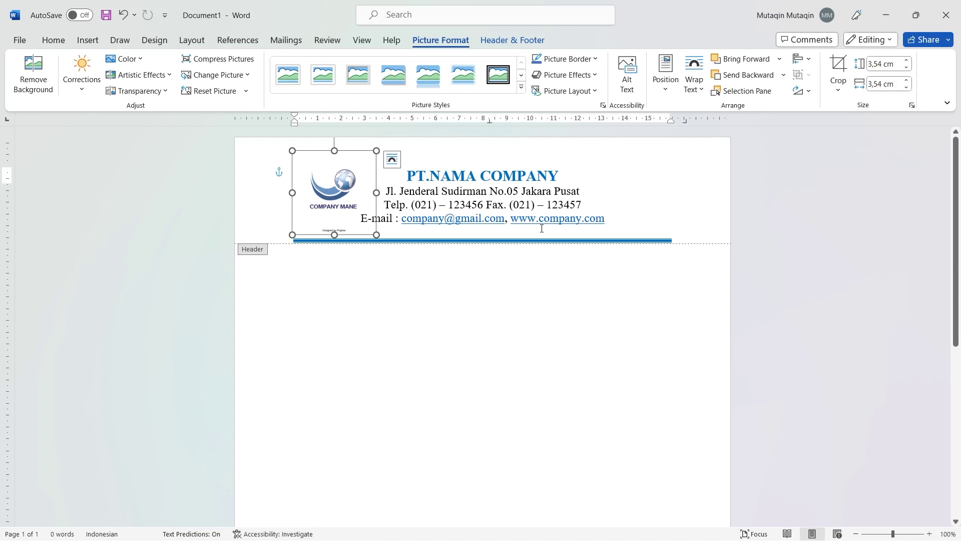
# - Close the header and begin the letter body with 'Kepada Yth.' below the letterhead
pyautogui.click(496, 40)
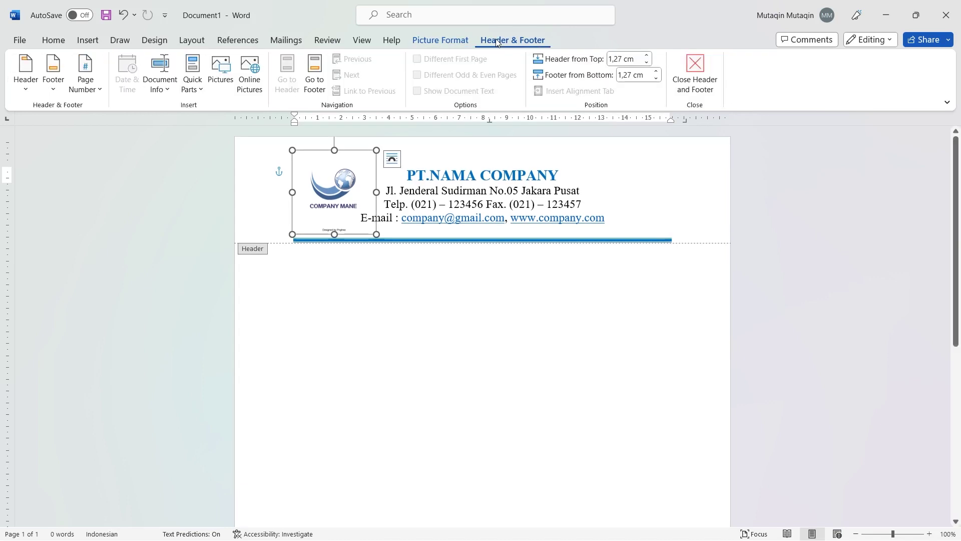
pyautogui.click(697, 75)
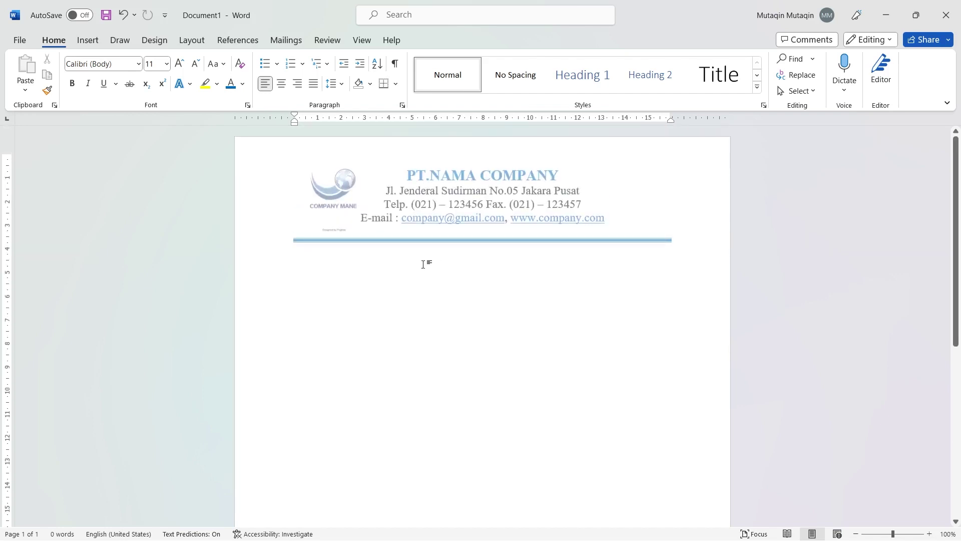
pyautogui.write('Kepada Yth.')
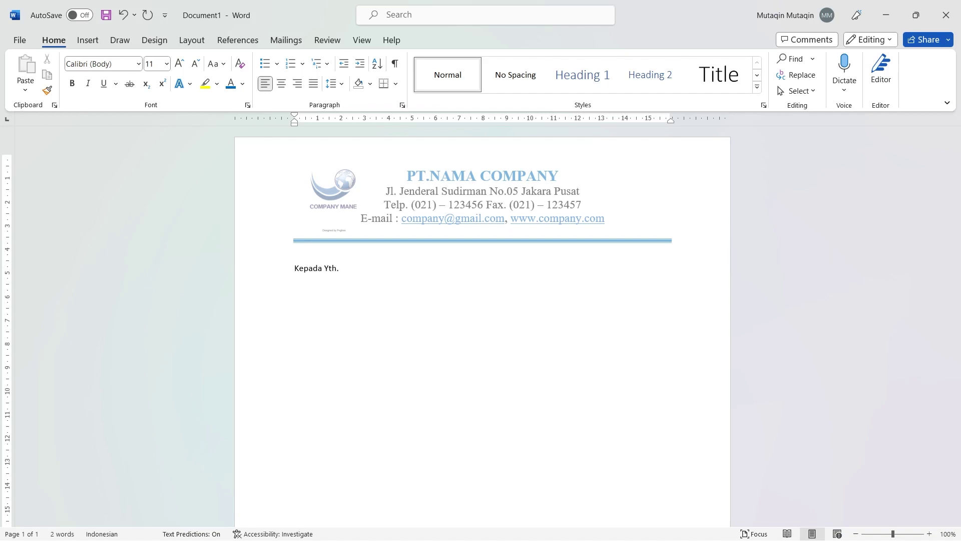
pyautogui.click(18, 44)
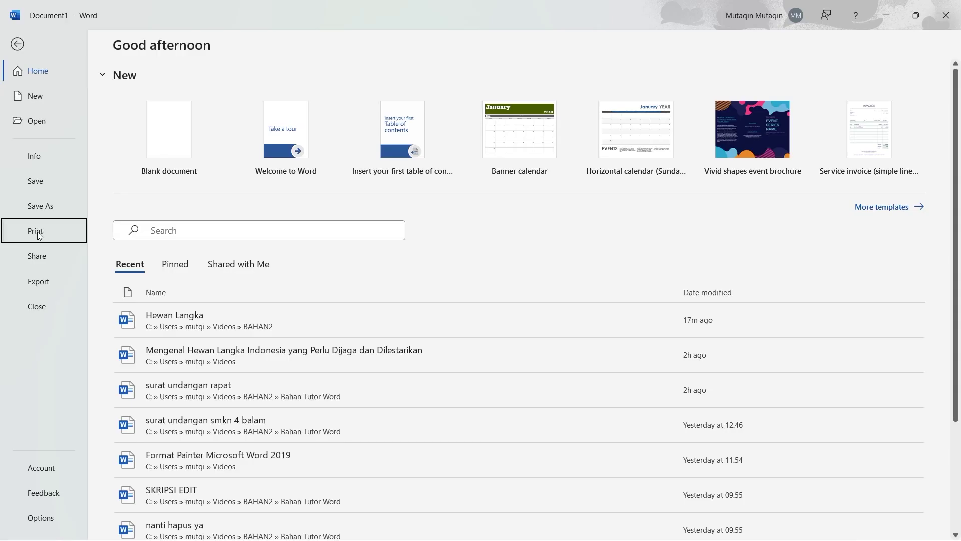
pyautogui.click(39, 234)
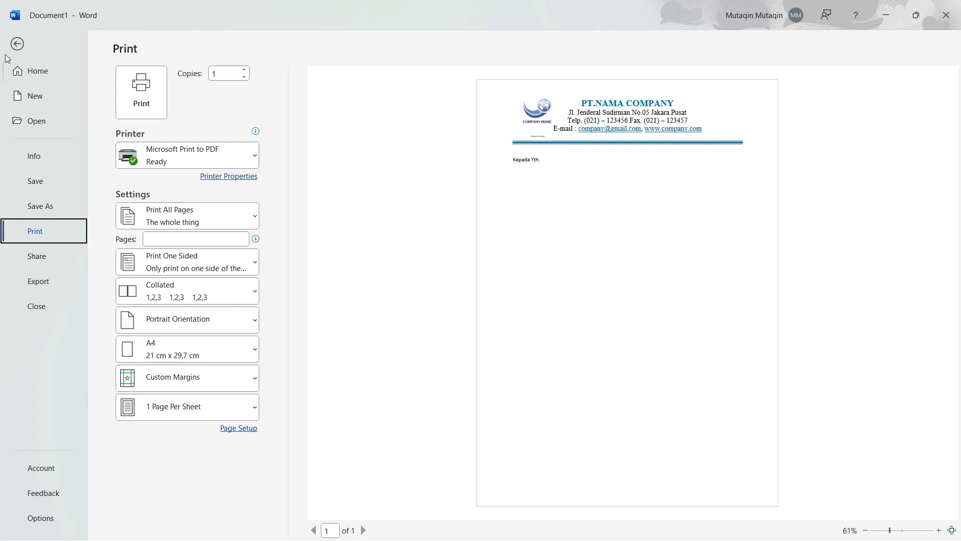
pyautogui.click(19, 45)
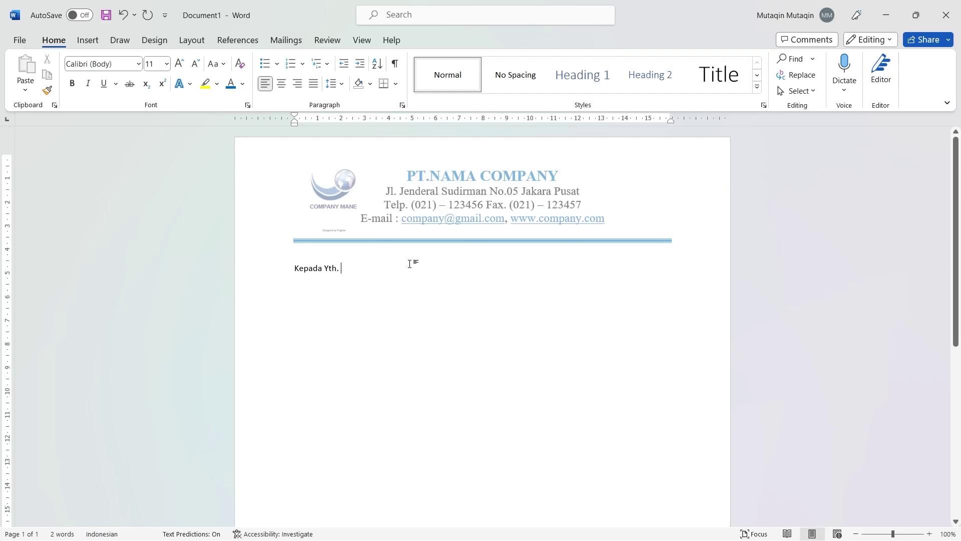